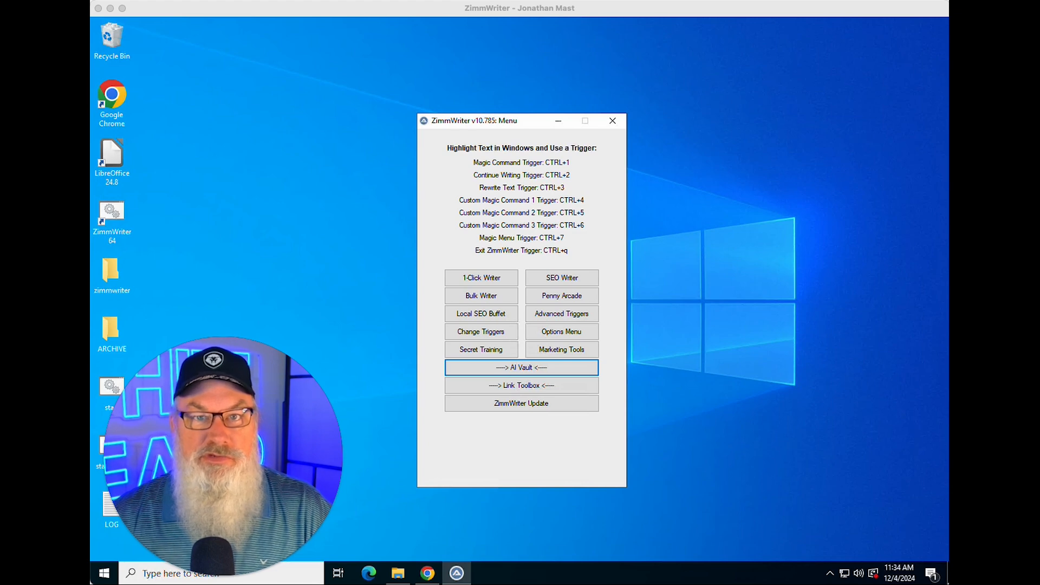
# Step: Open the Bulk Blog Writer window and leave the loaded profile set to None
pyautogui.click(491, 296)
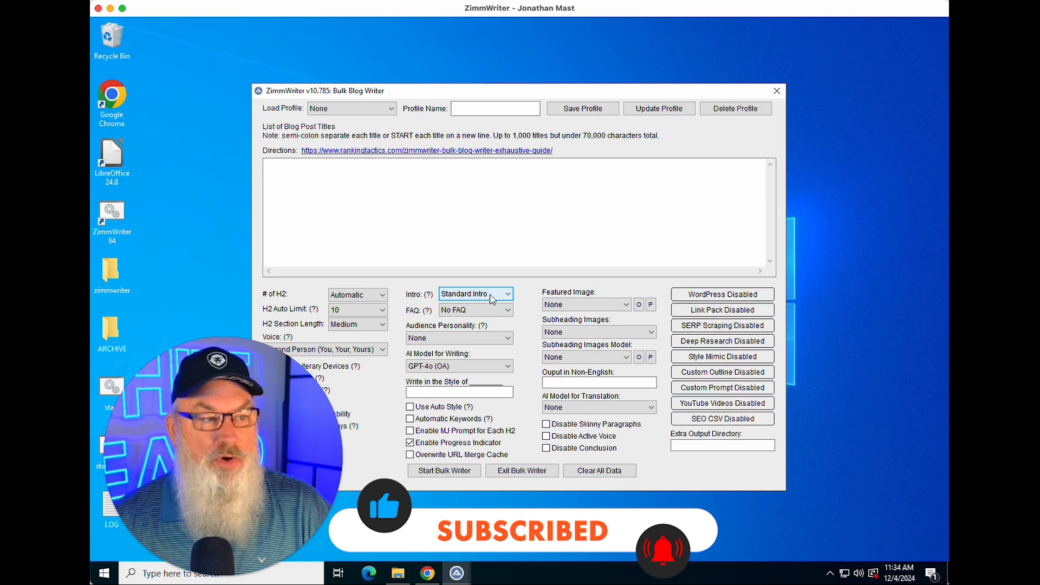
pyautogui.moveTo(575, 85); pyautogui.dragTo(692, 44)
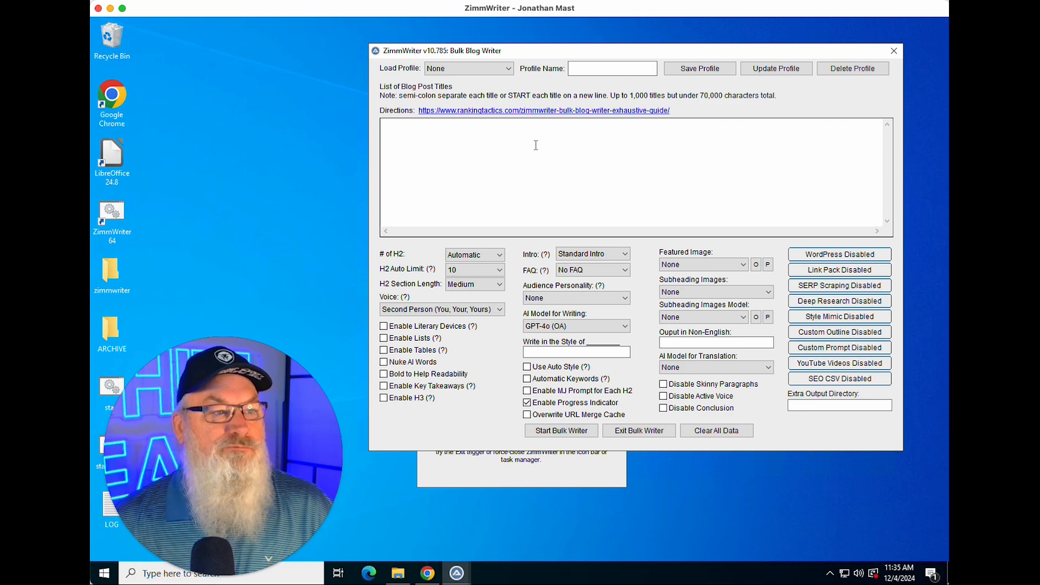
pyautogui.click(507, 71)
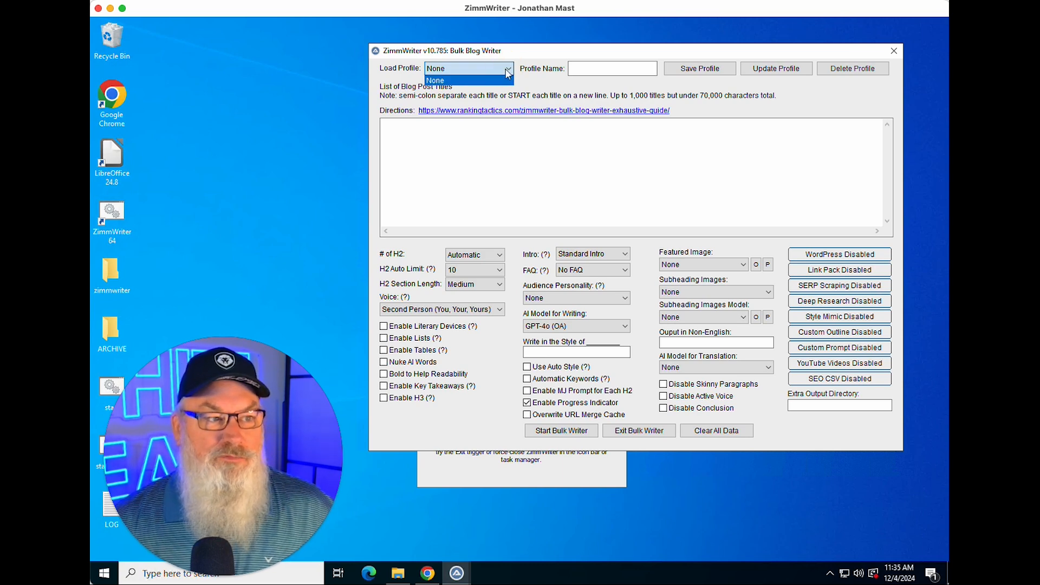
pyautogui.click(536, 85)
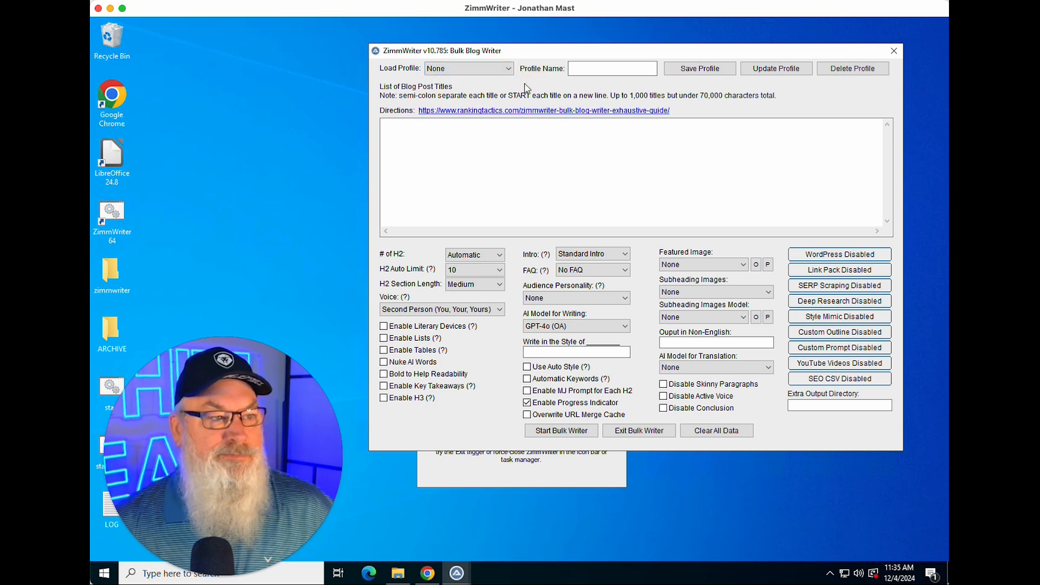
# Step: Paste the list of ten blog post titles about AI prompt engineering into the titles box
pyautogui.click(469, 133)
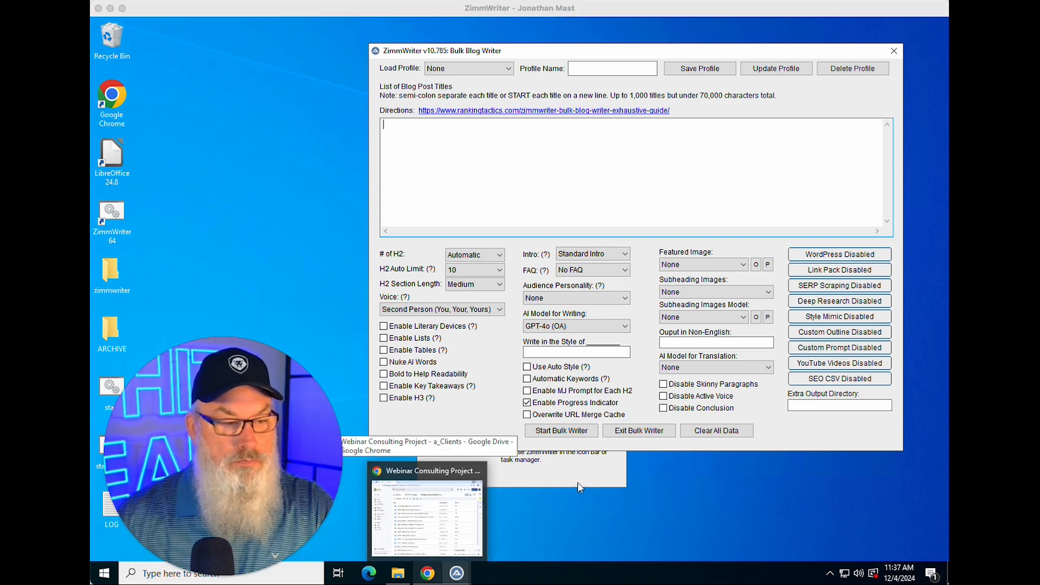
pyautogui.click(478, 199)
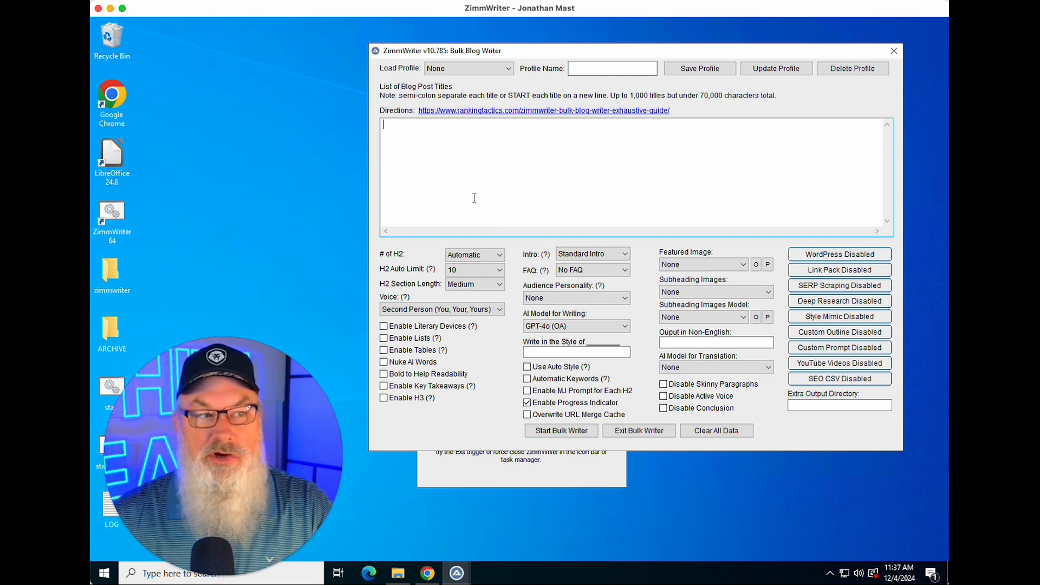
pyautogui.write('Why Versatile AI Prompts Matter: Effective Techniques 10 Best Techniques for Versatile AI Prompt Engineering What Are the Best Practices for Prompt Engineering? Elevate AI Model Performance With Prompt Engineering Techniques Crafting Effective AI Prompts: 3 Best Practices 5 Best Practices for Efficient Language Model Prompting Robust and Adaptable AI Prompting Strategies for Success Why Optimize AI Prompting Strategies for Adaptability? Prompt Engineering Best Practices for Efficient AI Workflows Optimizing AI Workflows With Prompt Engineering Techniques')
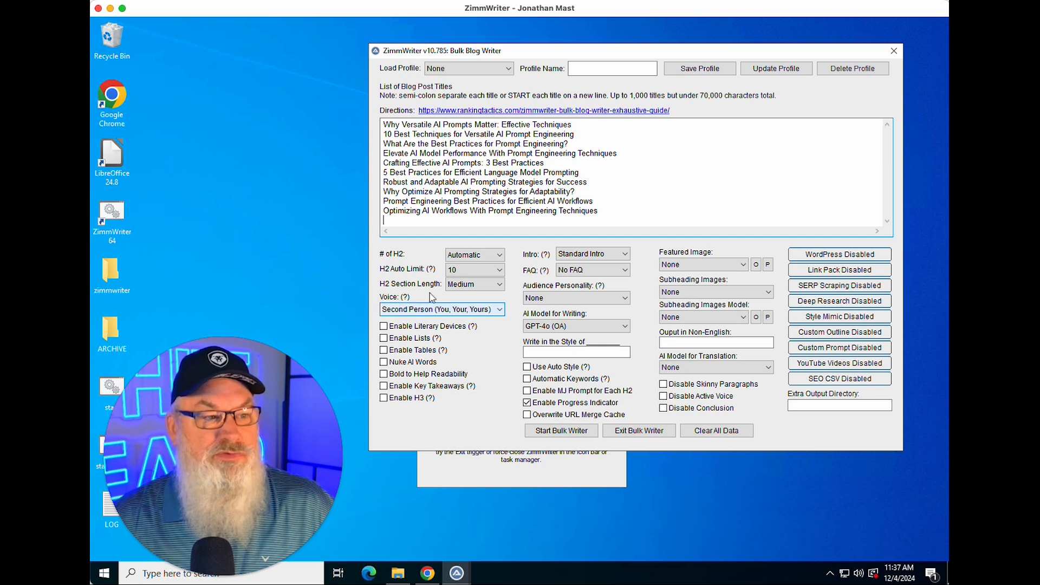
# Step: Keep the number of H2s at Automatic and set the H2 auto limit to 8
pyautogui.click(469, 256)
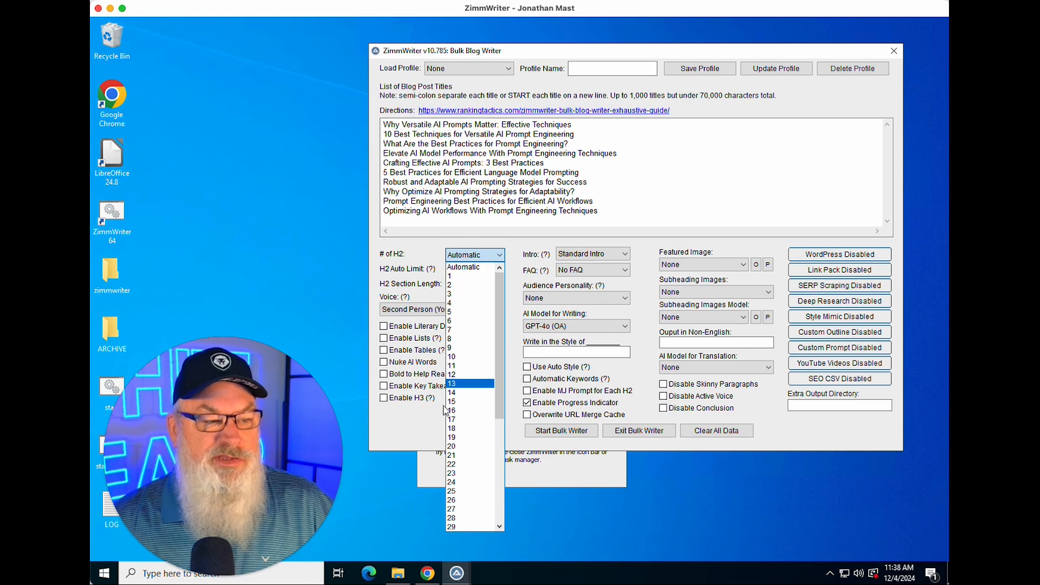
pyautogui.click(464, 268)
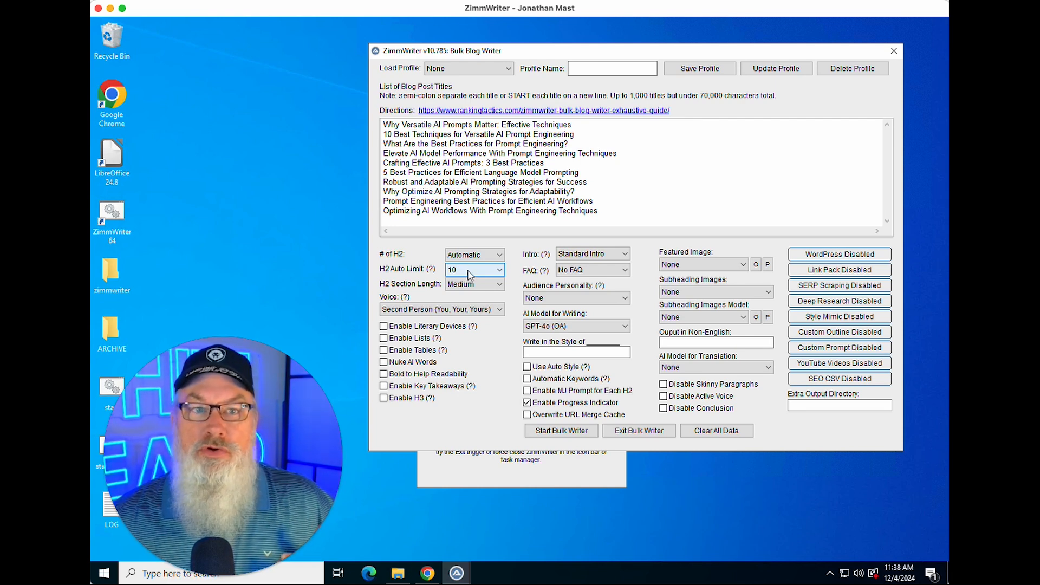
pyautogui.click(470, 271)
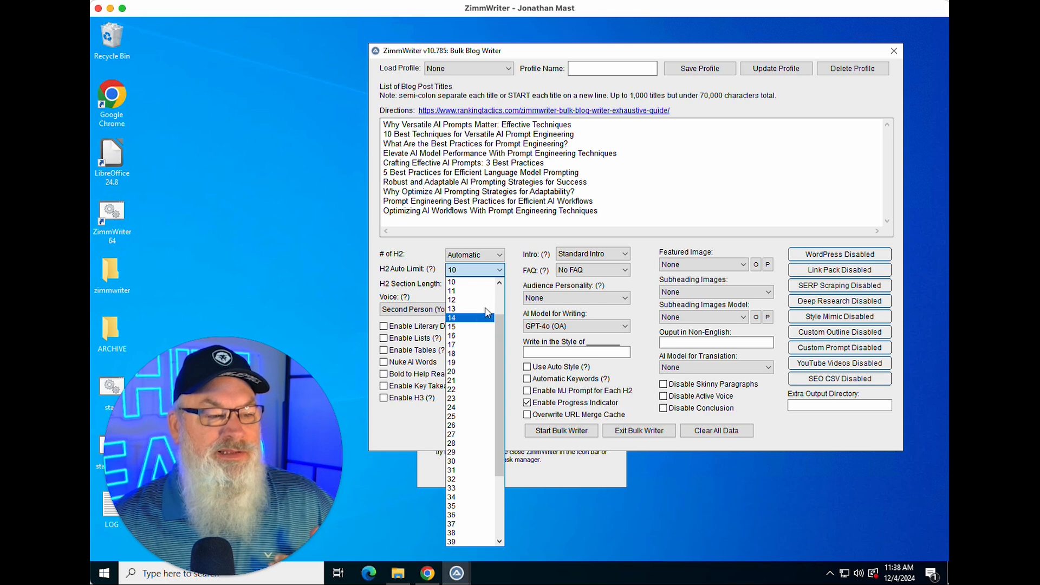
pyautogui.scroll(1, 480, 296)
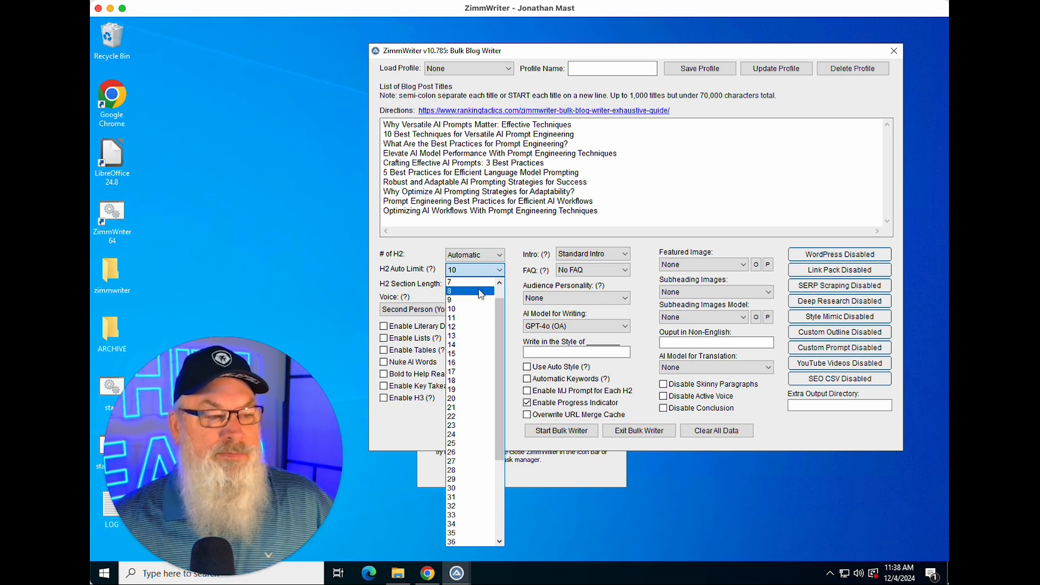
pyautogui.click(472, 292)
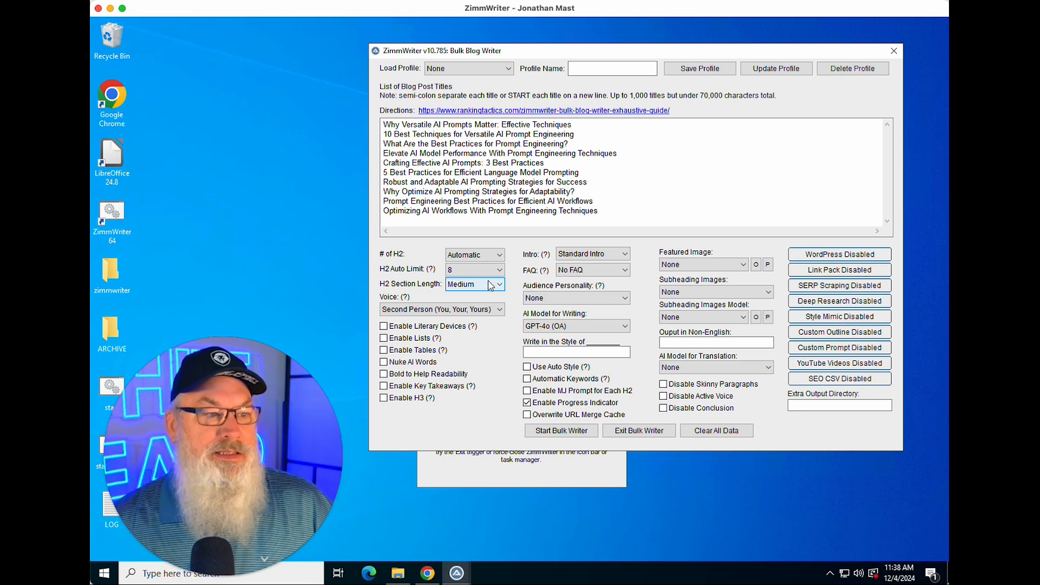
# Step: Keep the H2 section length at Medium and the voice at Second Person (You, Your, Yours)
pyautogui.click(487, 285)
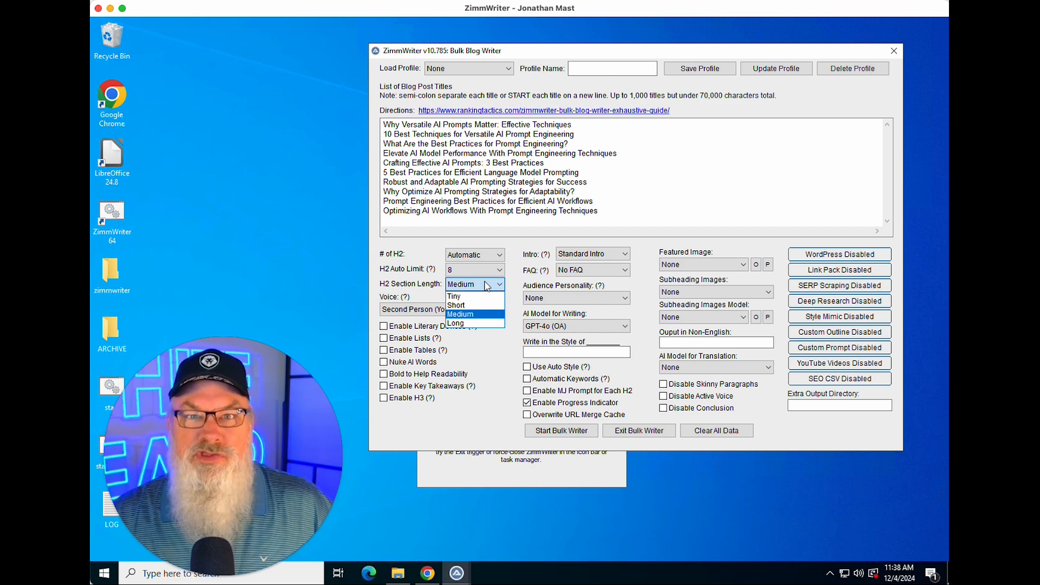
pyautogui.click(467, 315)
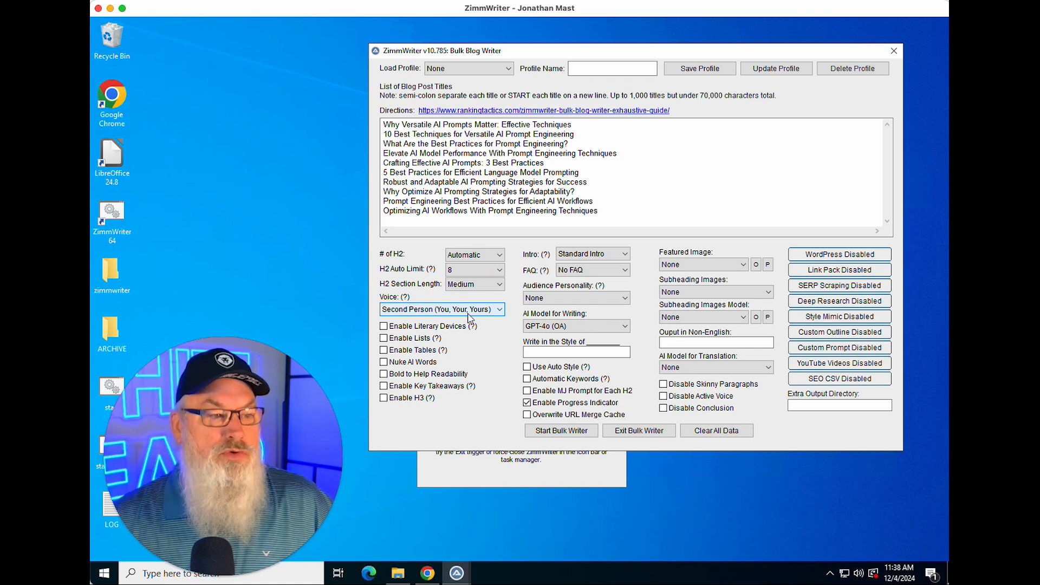
pyautogui.click(498, 311)
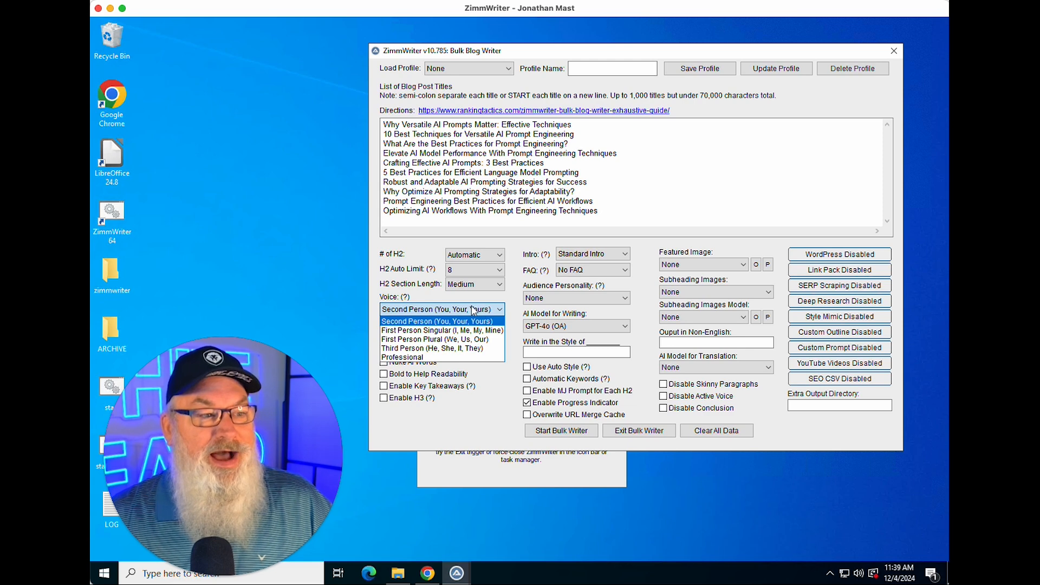
pyautogui.click(424, 310)
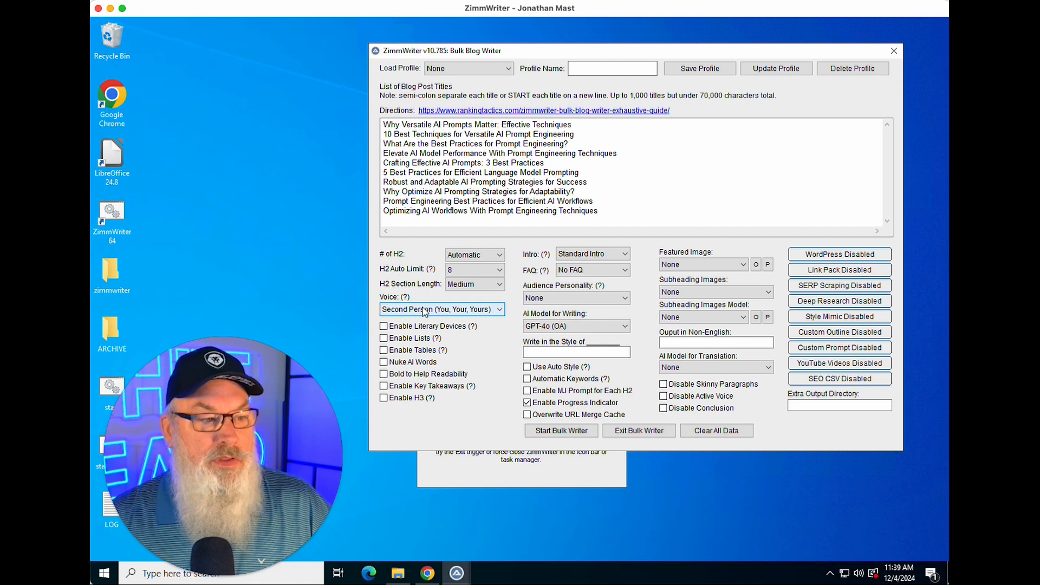
# Step: Enable Literary Devices, Lists, Tables, Nuke AI Words and Bold to Help Readability
pyautogui.moveTo(472, 332)
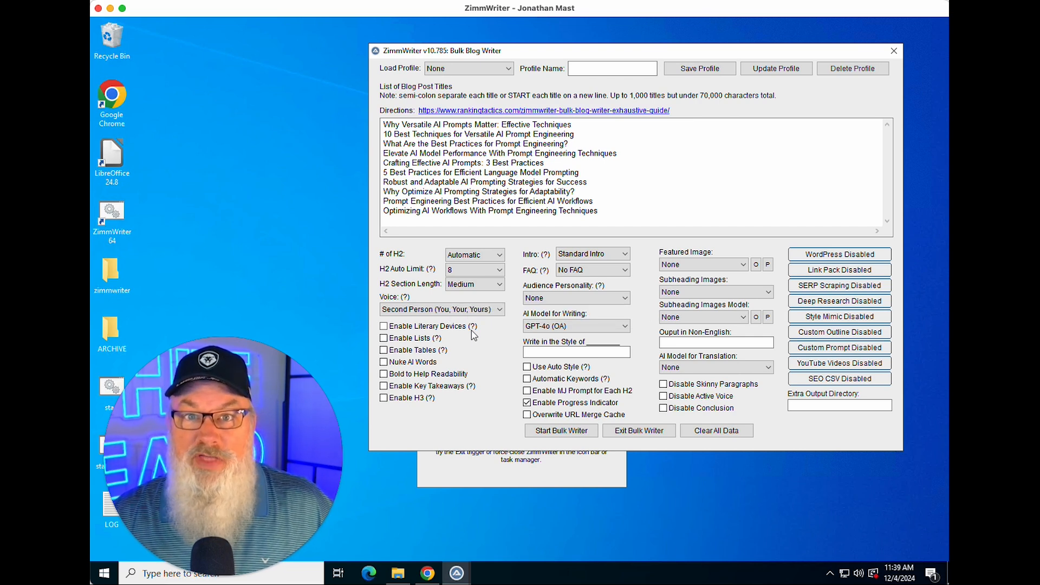
pyautogui.click(384, 326)
pyautogui.click(384, 339)
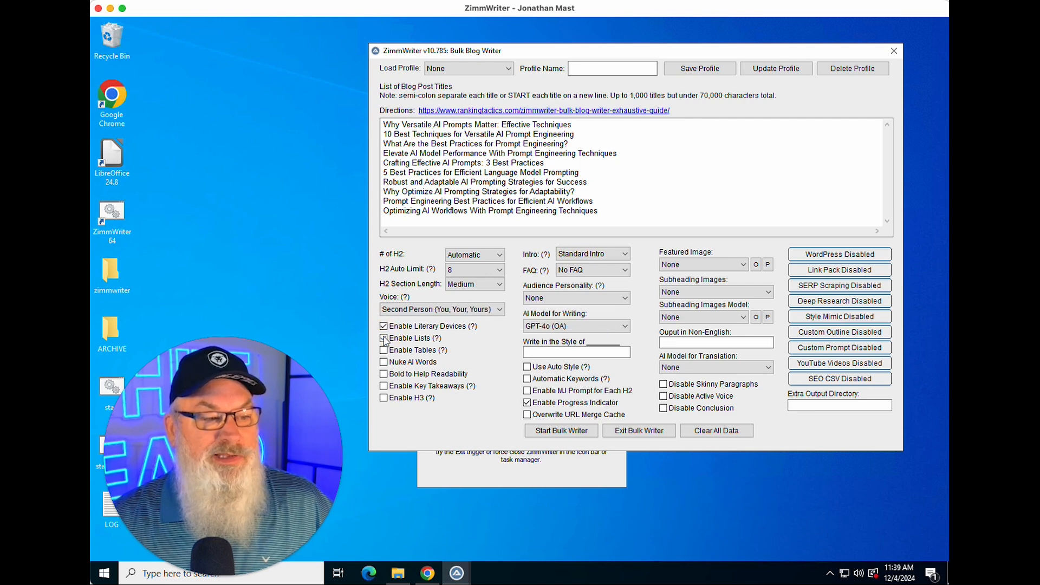
pyautogui.click(384, 350)
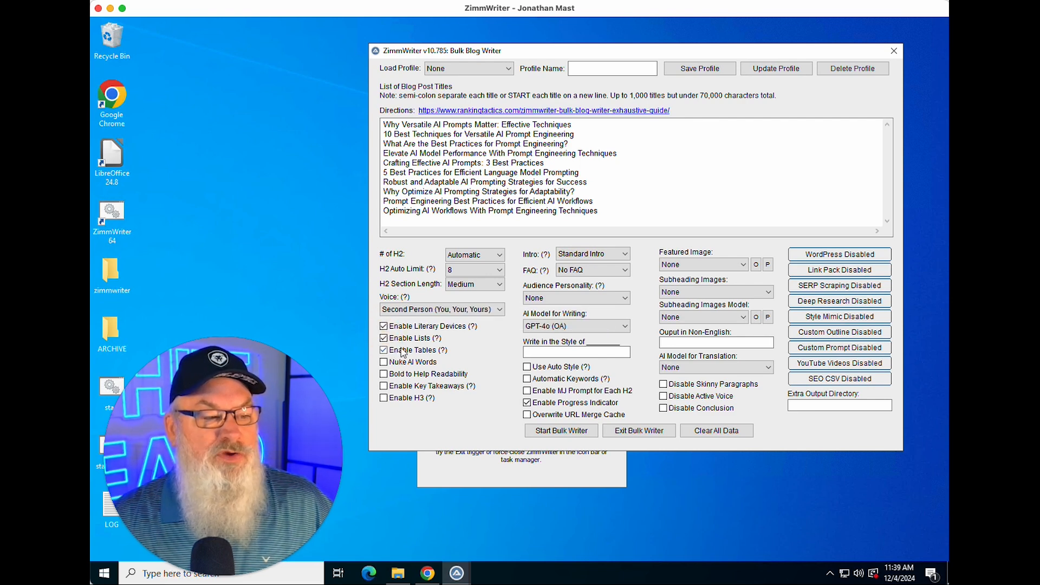
pyautogui.moveTo(439, 341)
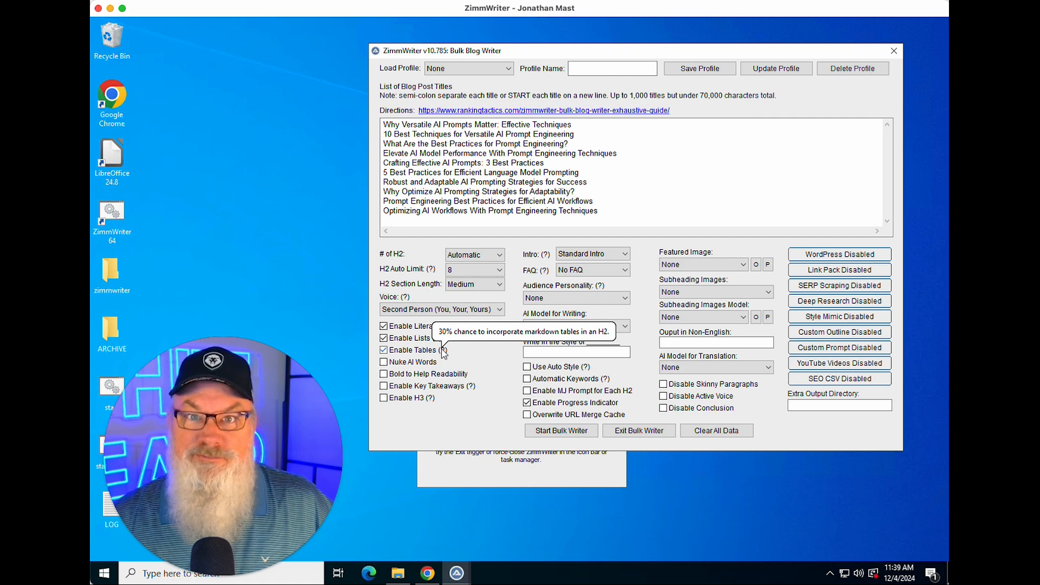
pyautogui.click(384, 363)
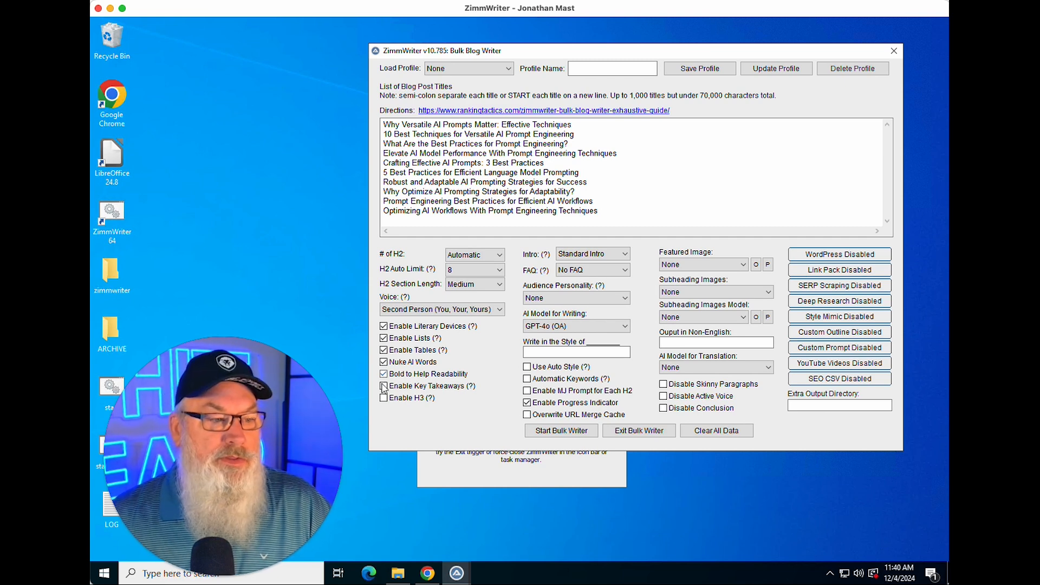
# Step: Enable the Key Takeaways and H3 heading options
pyautogui.moveTo(384, 387)
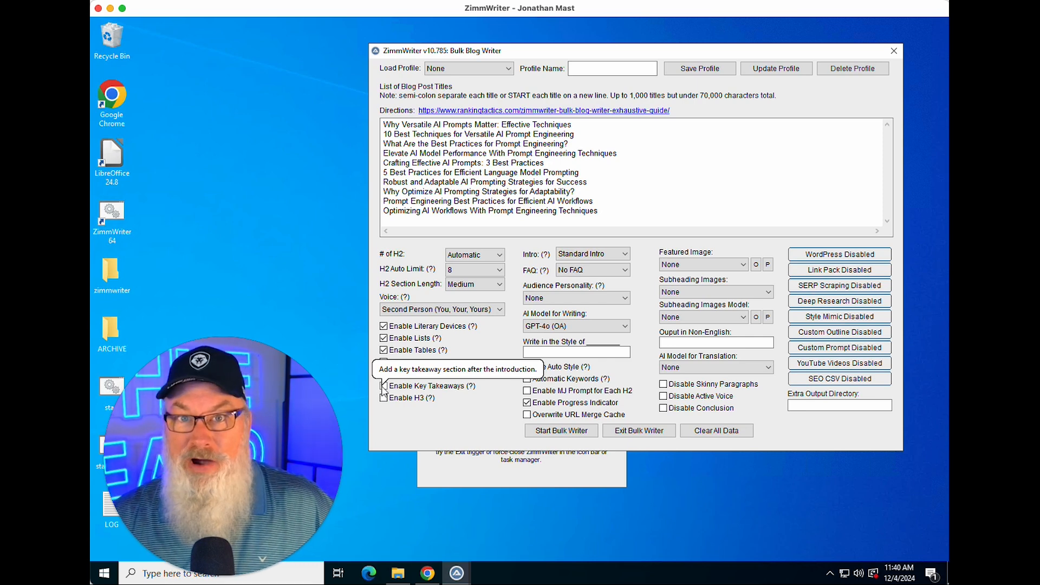
pyautogui.click(384, 386)
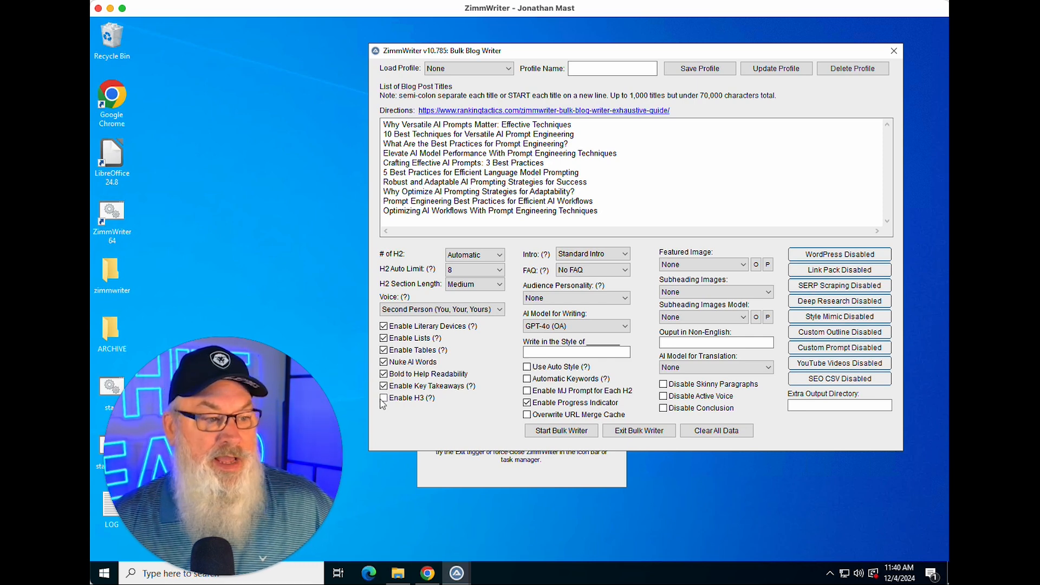
pyautogui.click(384, 398)
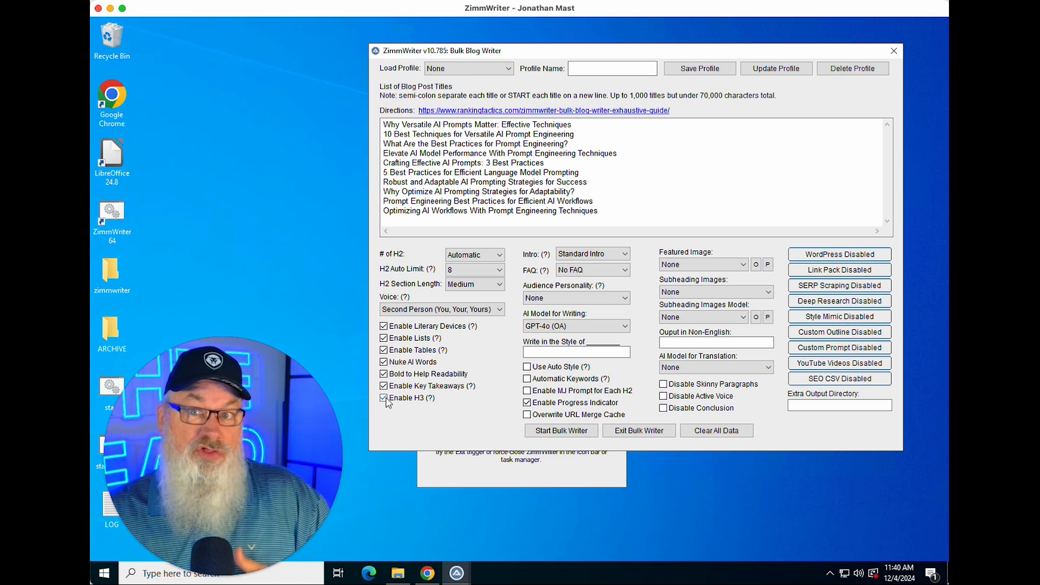
pyautogui.click(442, 413)
pyautogui.moveTo(431, 399)
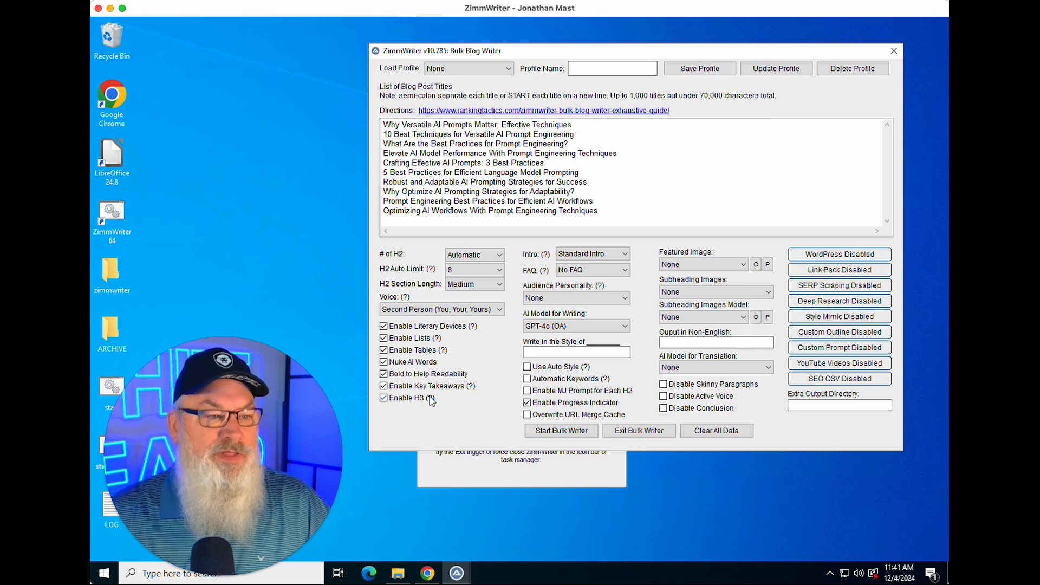
# Step: Set the intro to Search Intent Intro and the FAQ to FAQ + Short Answers
pyautogui.click(601, 254)
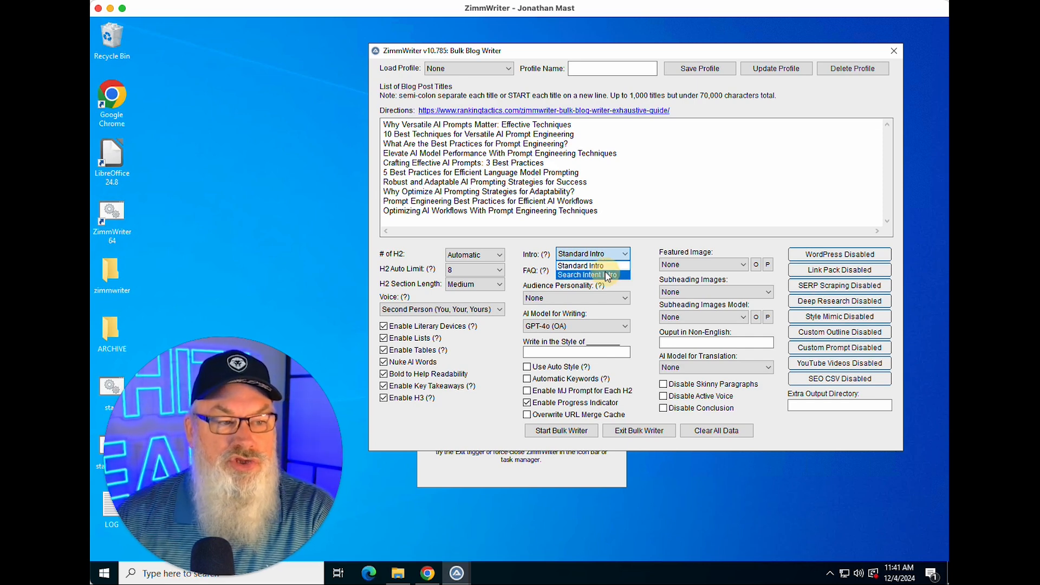
pyautogui.click(590, 274)
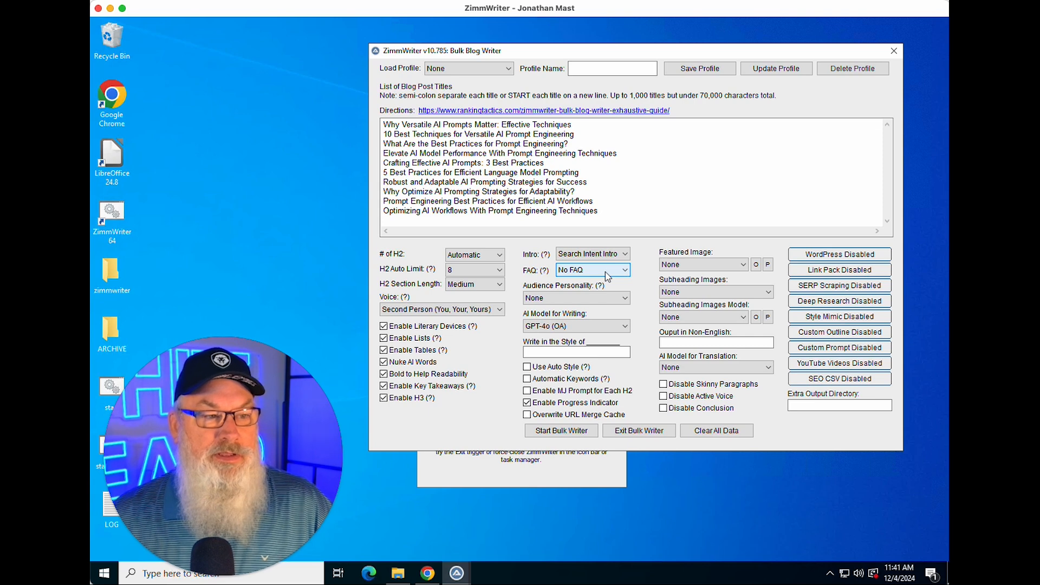
pyautogui.click(606, 275)
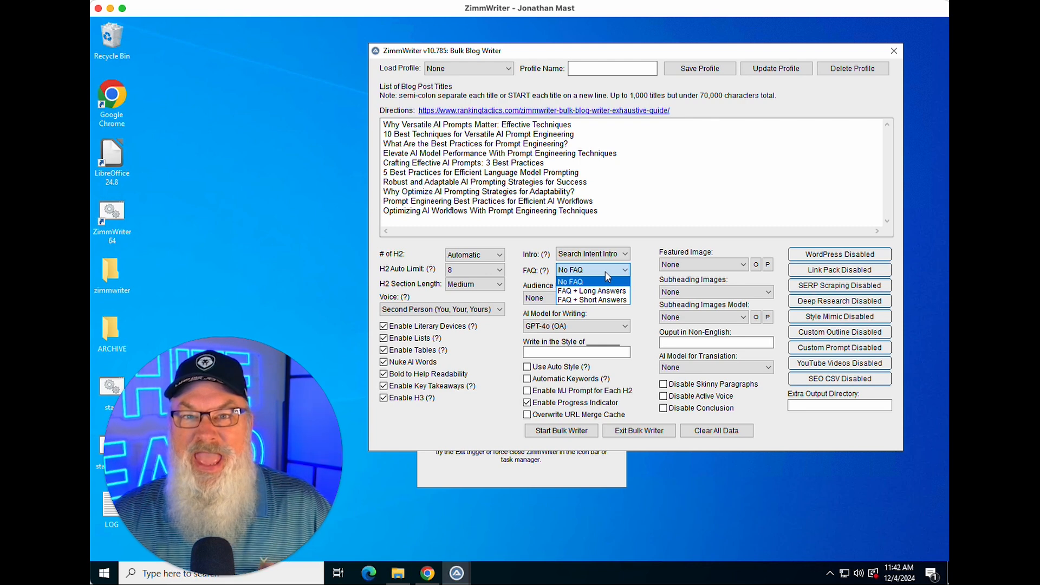
pyautogui.click(598, 301)
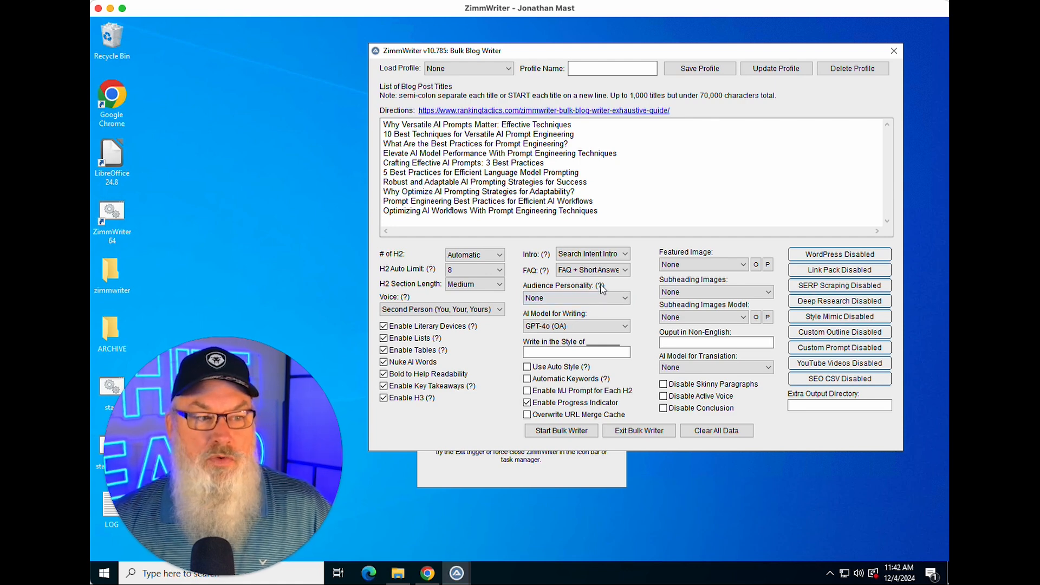
# Step: Leave the audience personality at None and set the AI model for writing to Claude-3.5 Sonnet (ANT)
pyautogui.click(606, 299)
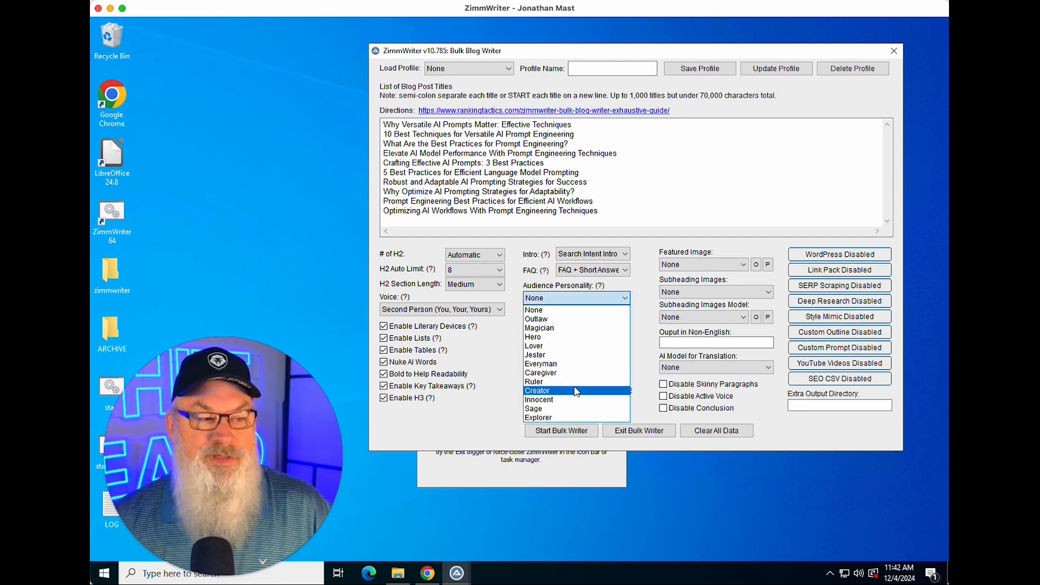
pyautogui.click(624, 298)
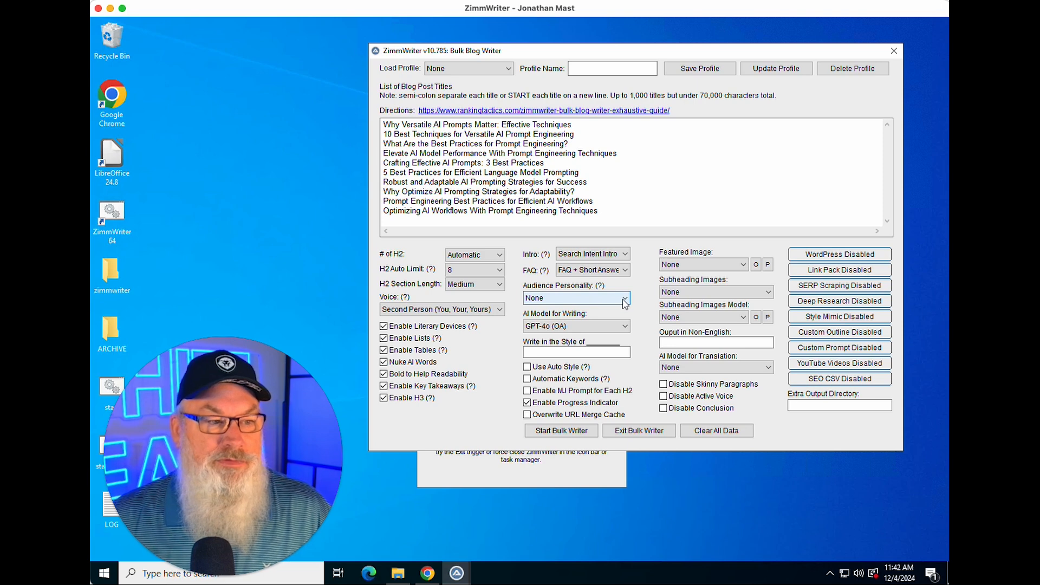
pyautogui.click(624, 327)
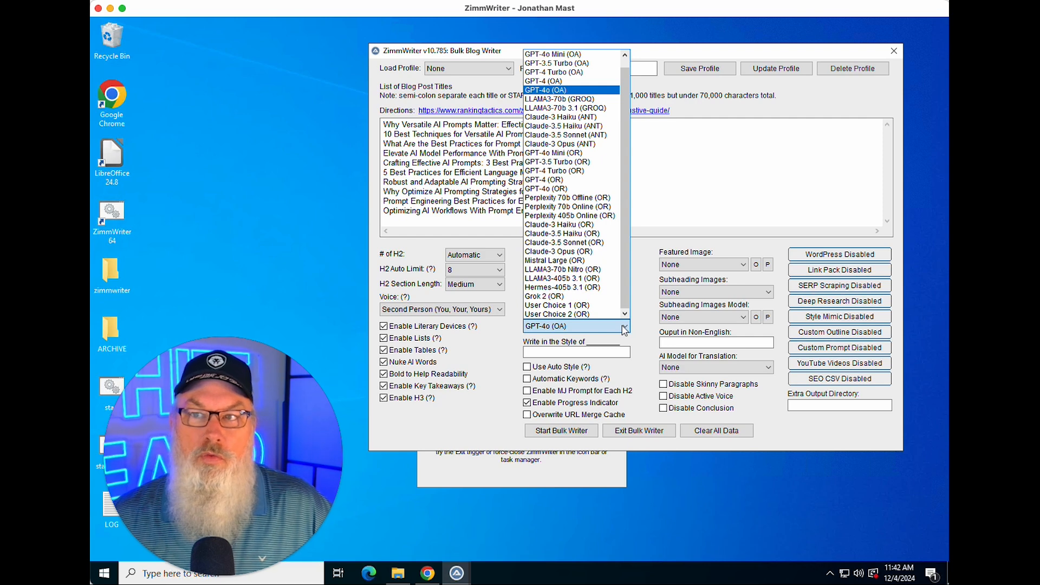
pyautogui.click(626, 54)
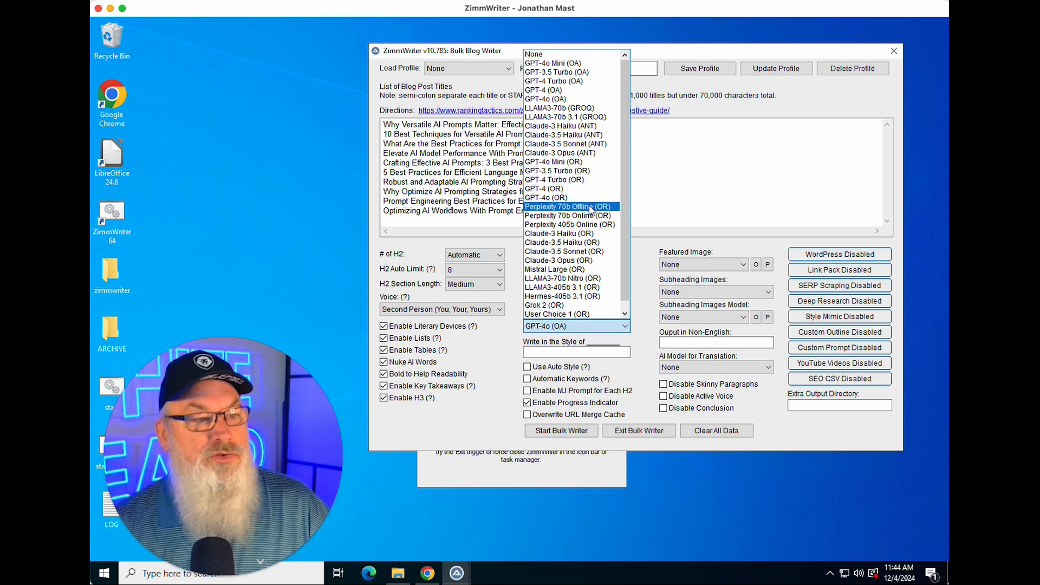
pyautogui.scroll(-1, 590, 210)
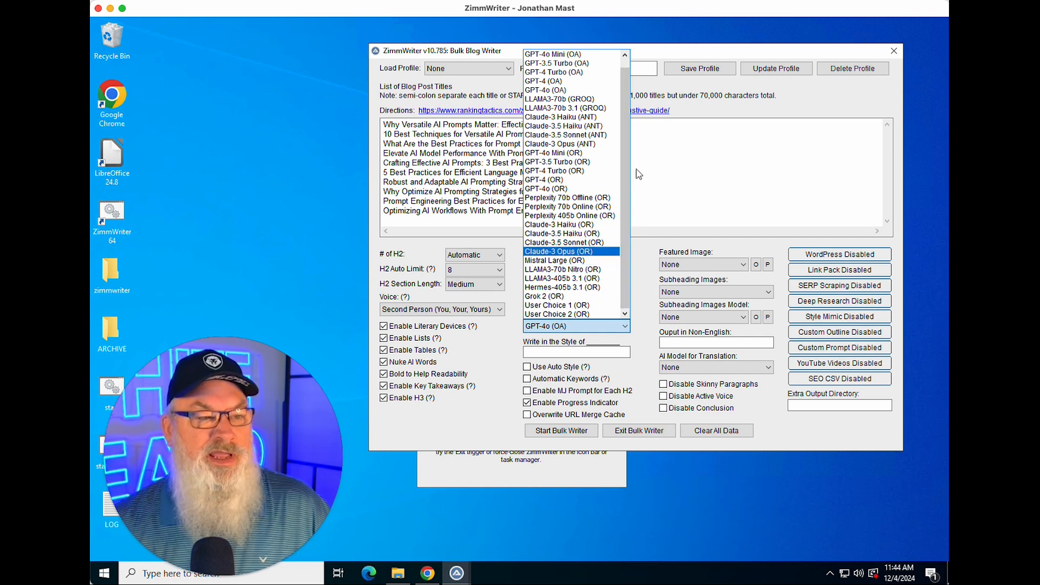
pyautogui.click(580, 136)
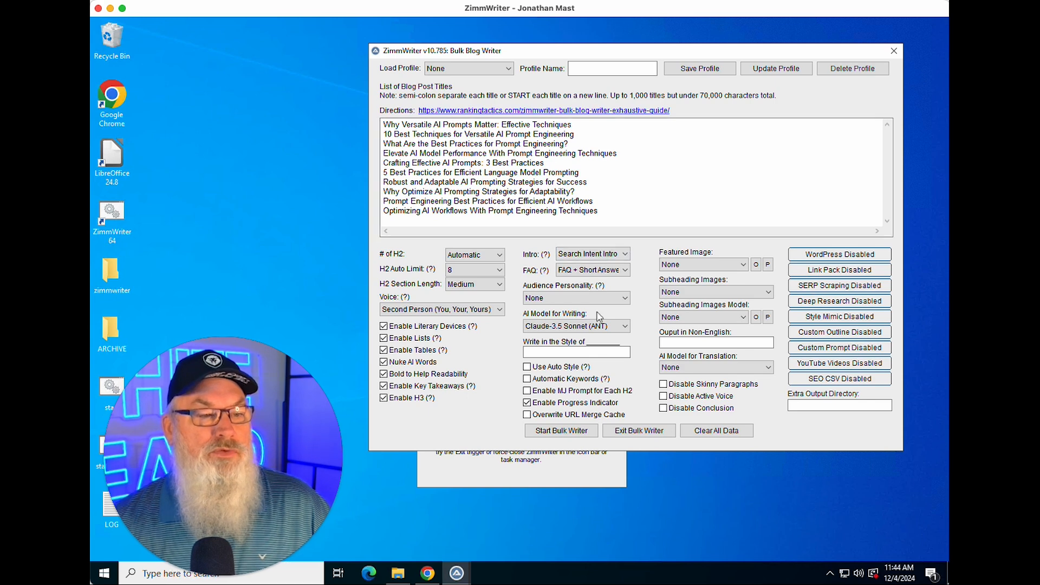
# Step: Try Abraham Lincoln as the Write in the Style of value, then clear the field again
pyautogui.click(591, 351)
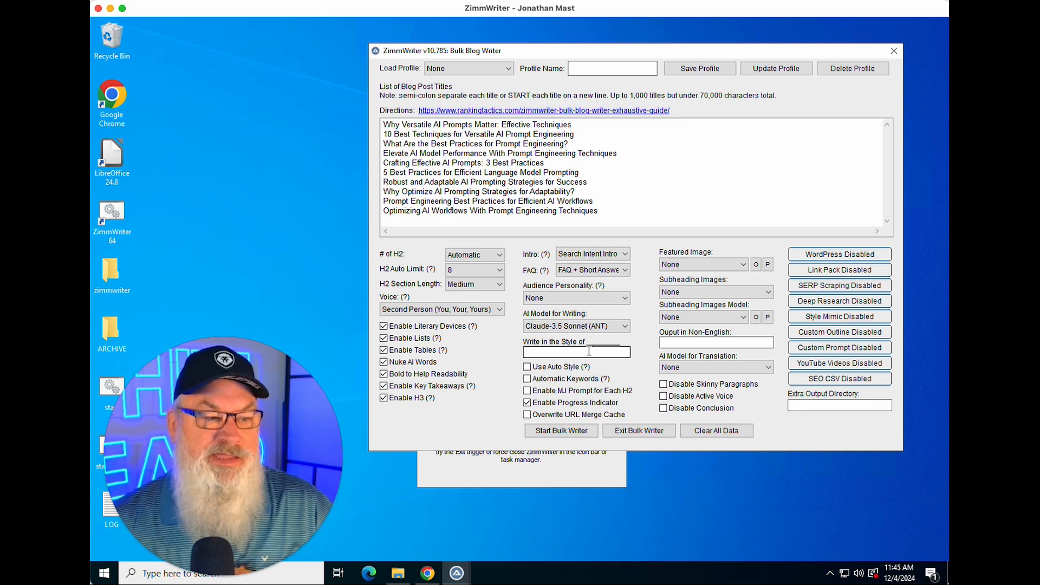
pyautogui.click(589, 351)
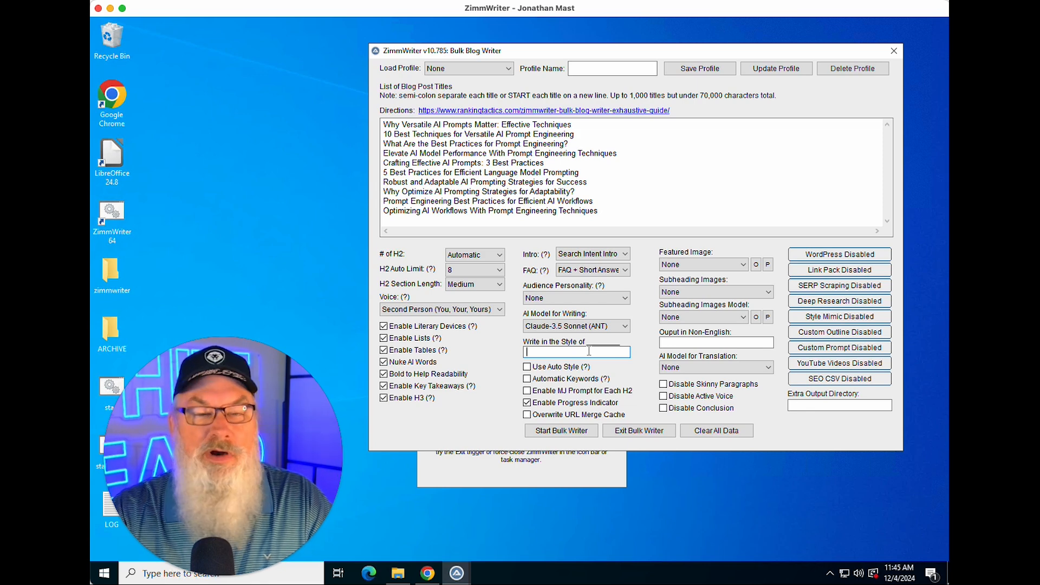
pyautogui.write('Abr')
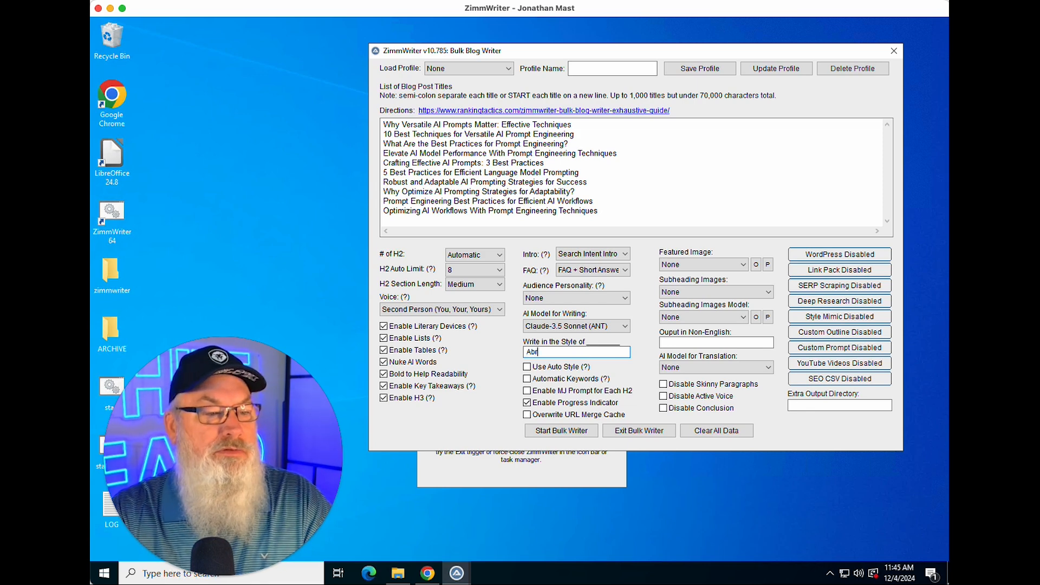
pyautogui.write('aham Lin')
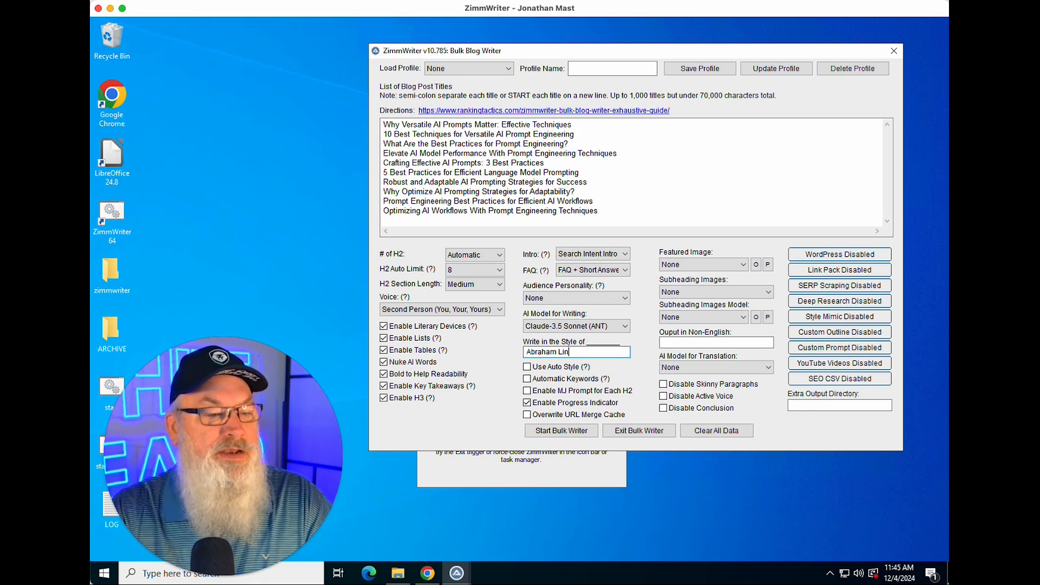
pyautogui.write('coln')
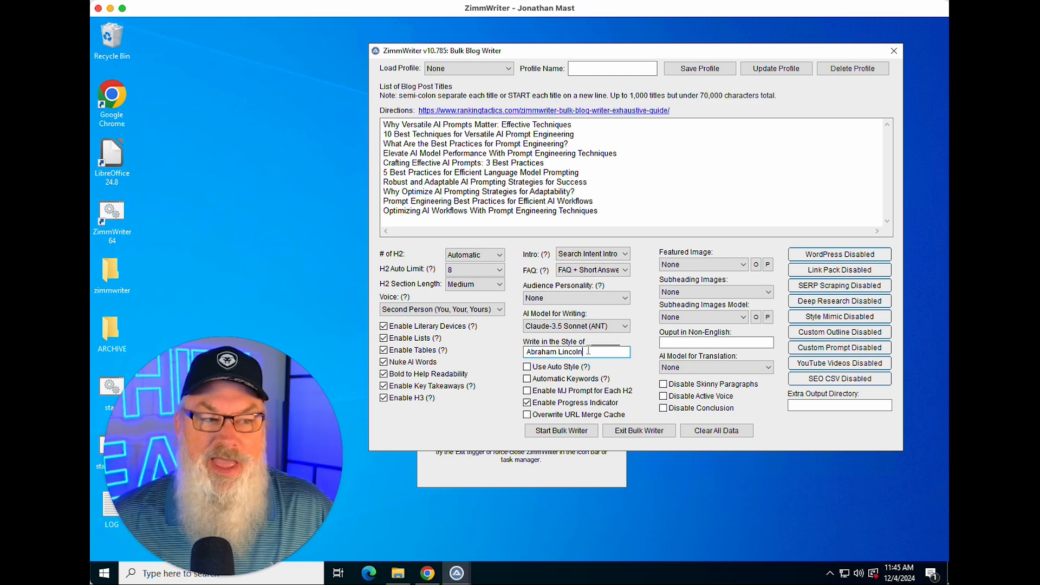
pyautogui.moveTo(584, 352); pyautogui.dragTo(504, 353)
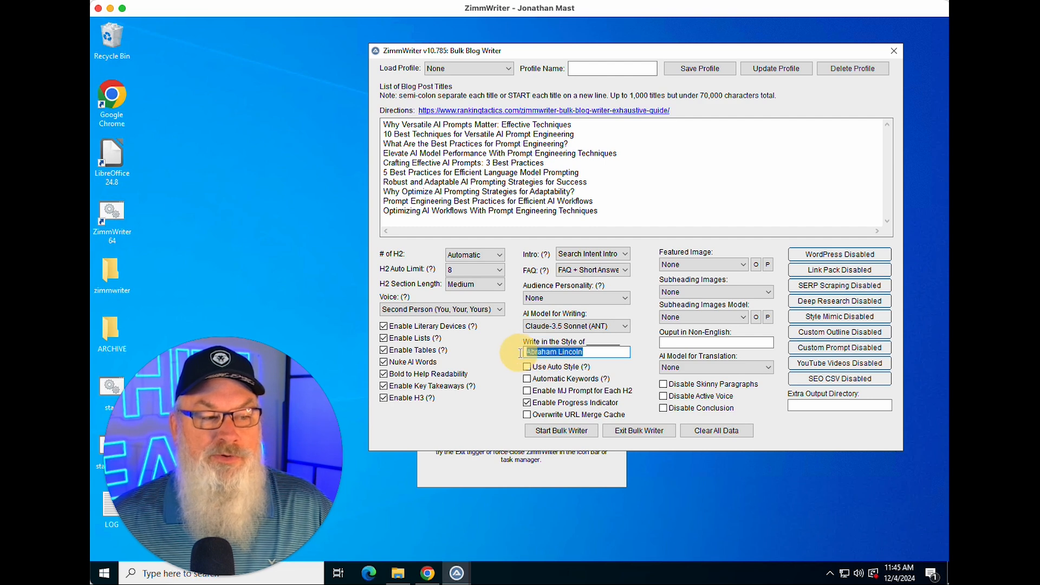
pyautogui.press('BackSpace')
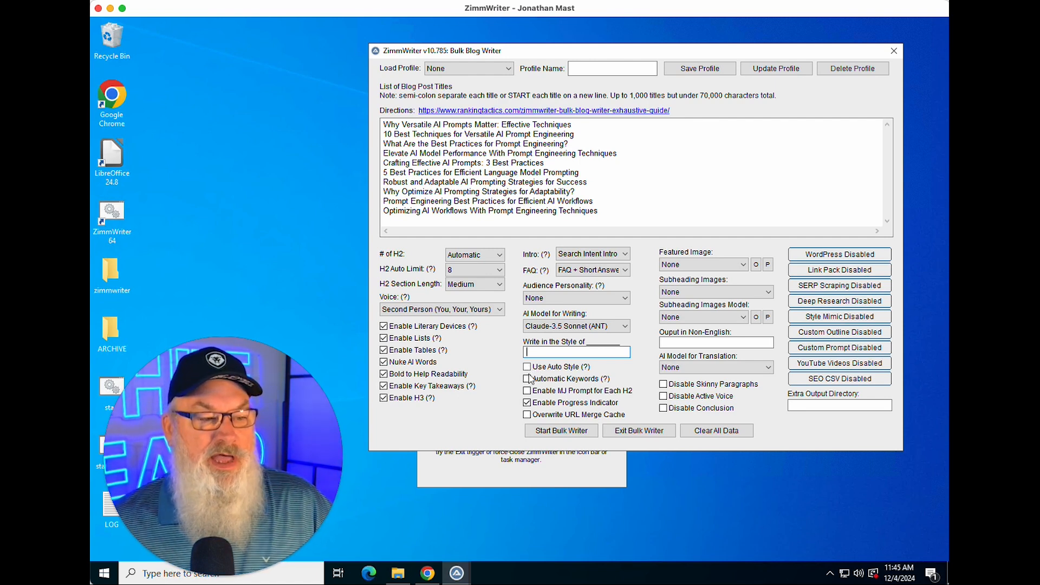
# Step: Enable the Automatic Keywords option
pyautogui.moveTo(529, 382)
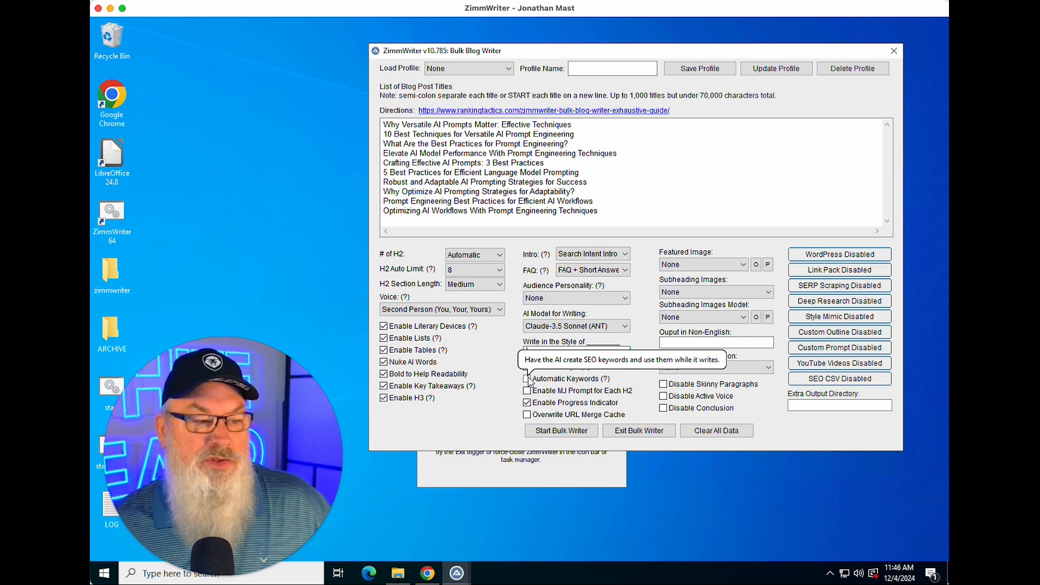
pyautogui.click(528, 379)
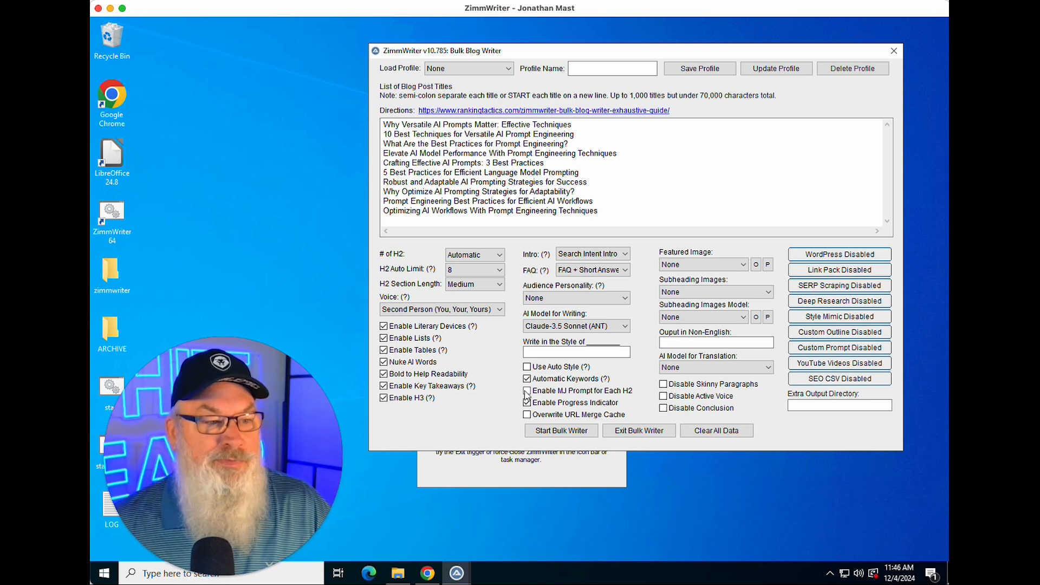
pyautogui.click(527, 403)
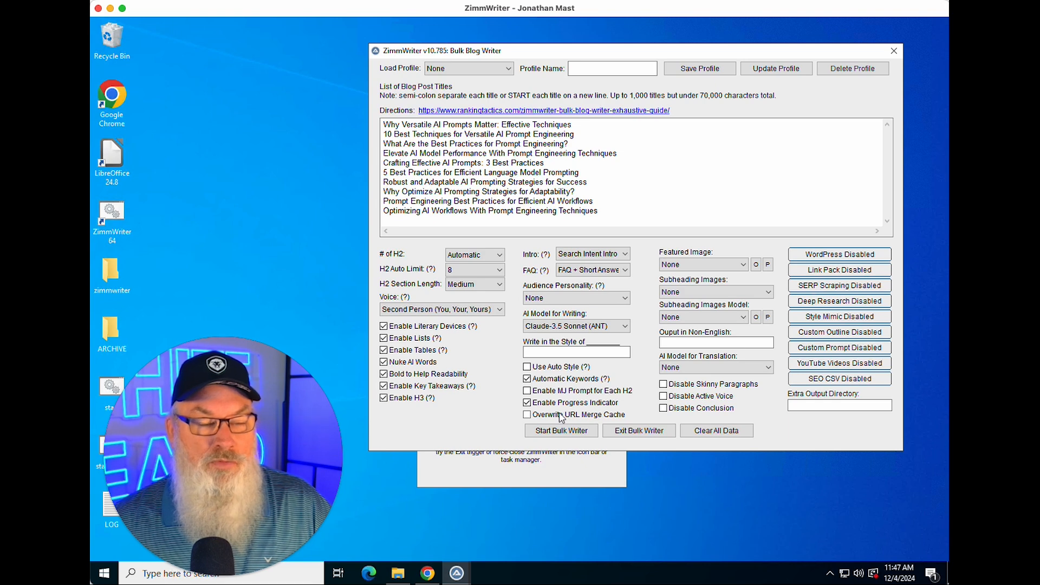
# Step: Set the featured image model to [NA] flux pro (F)
pyautogui.click(729, 266)
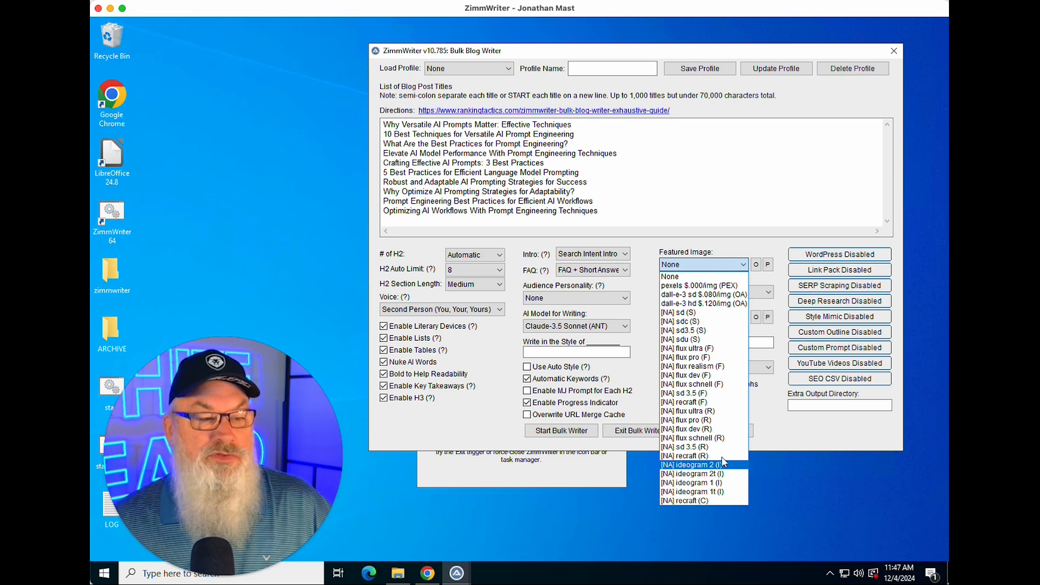
pyautogui.click(704, 358)
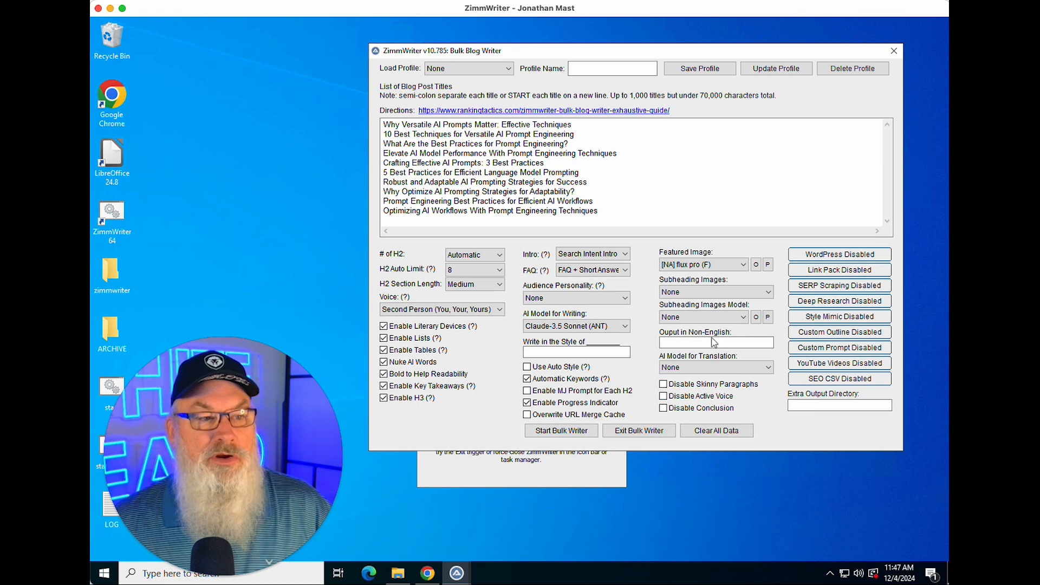
# Step: Leave subheading images at None and set the subheading images model to [NA] flux schnell (F)
pyautogui.click(752, 292)
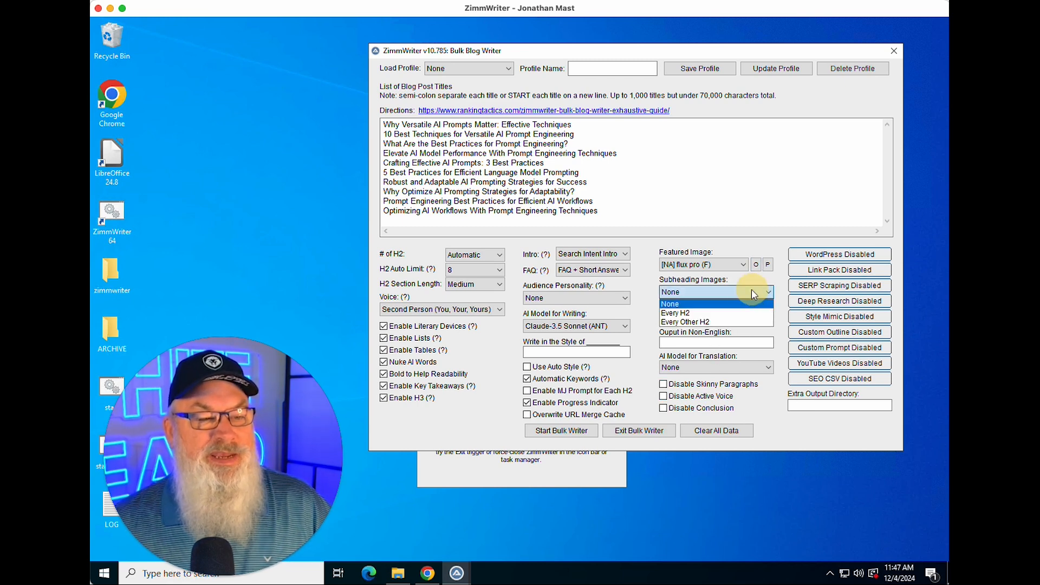
pyautogui.click(714, 295)
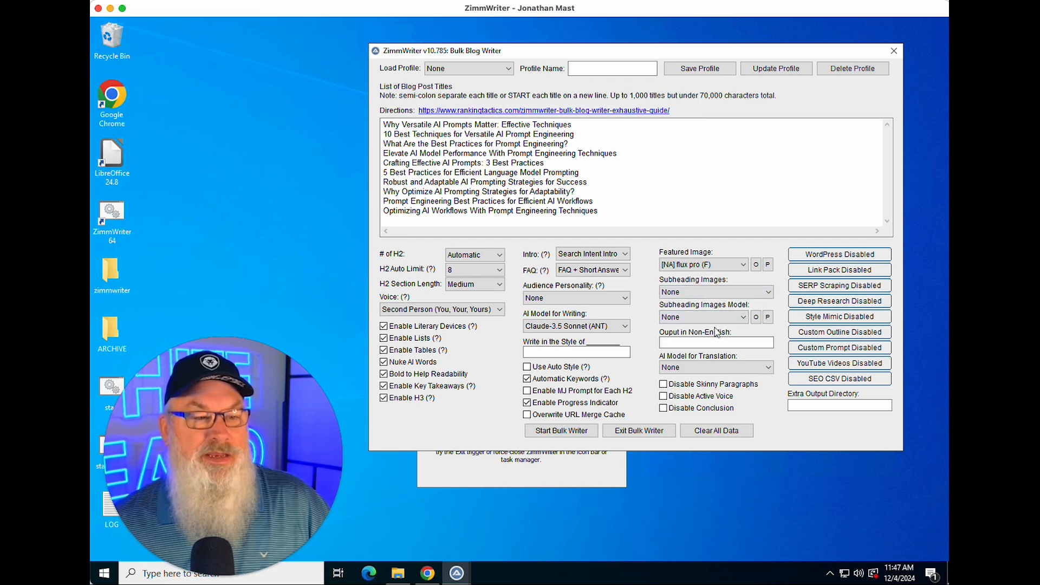
pyautogui.click(717, 315)
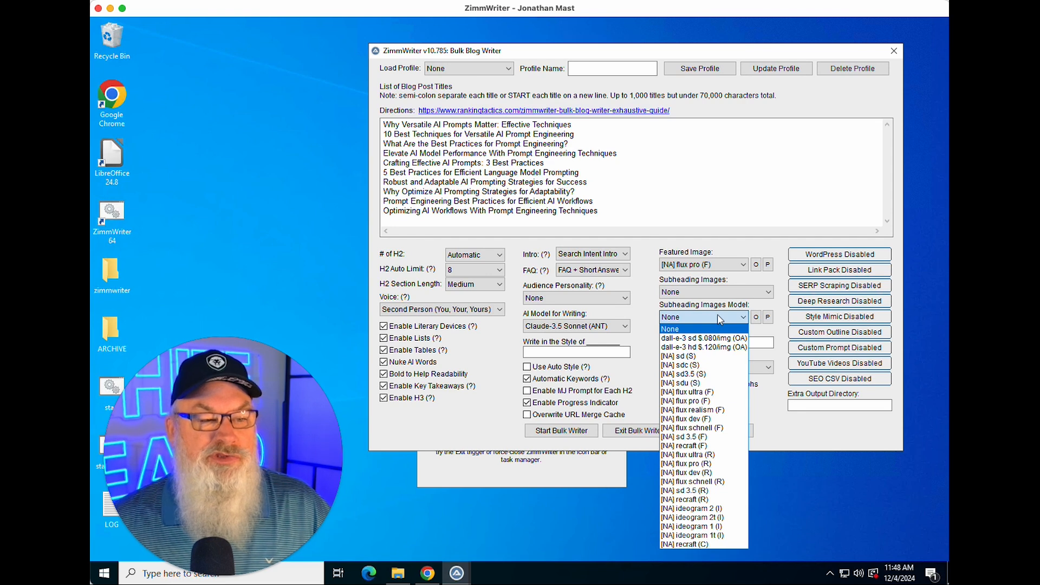
pyautogui.click(717, 429)
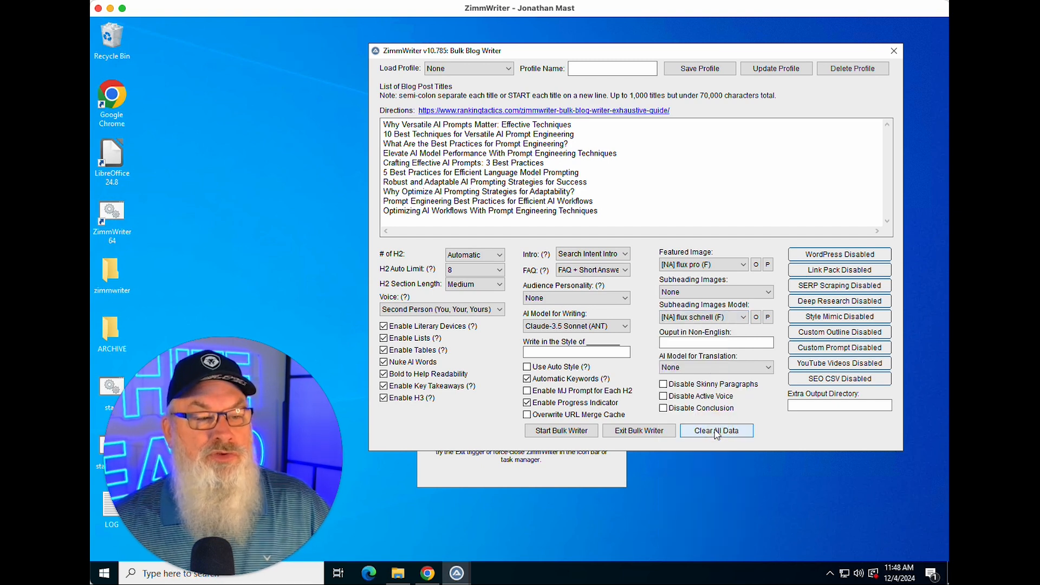
# Step: Try entering Spanish as the non-English output language, then clear it again
pyautogui.click(703, 341)
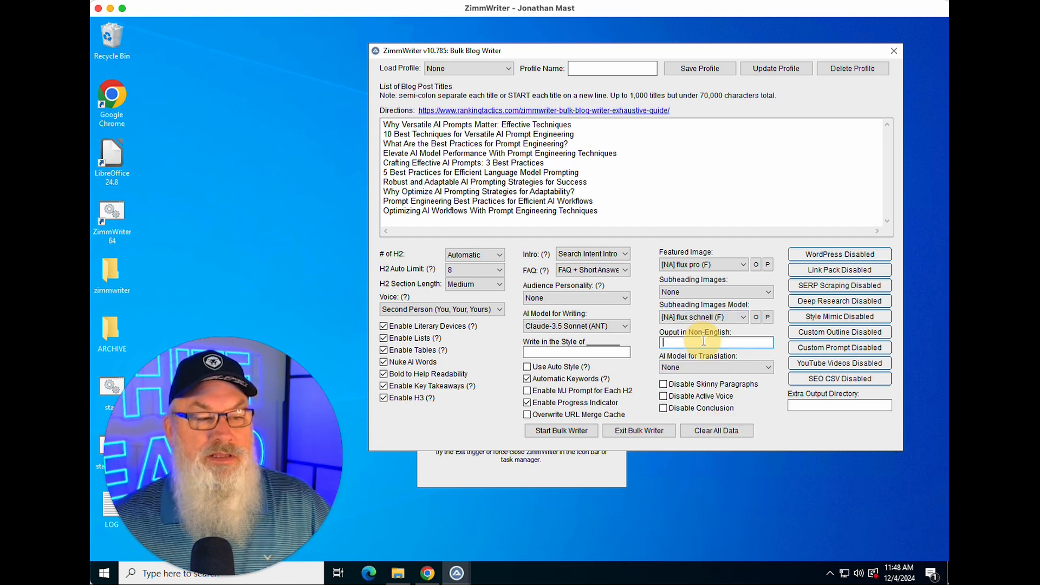
pyautogui.click(697, 368)
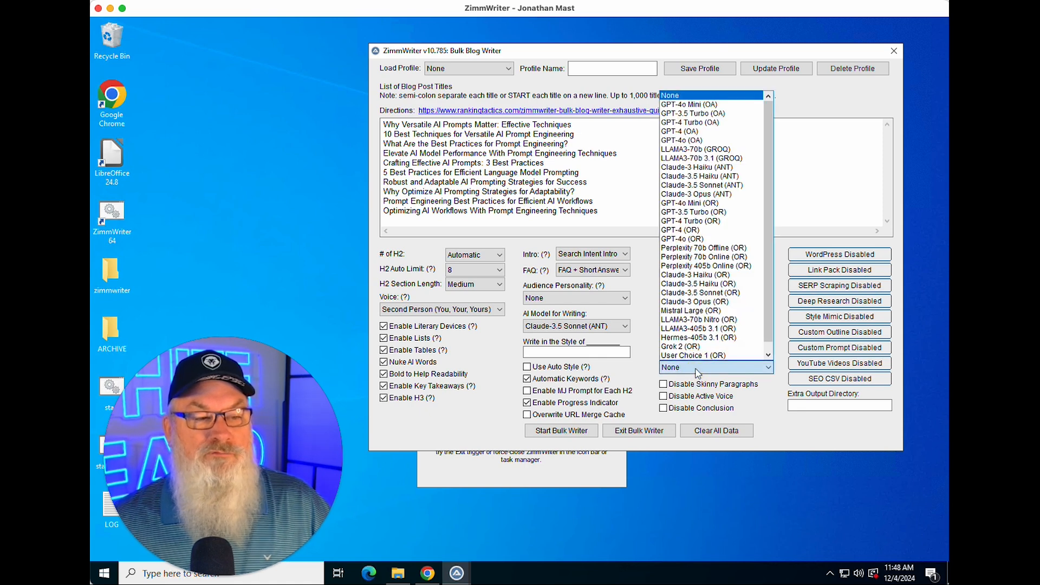
pyautogui.click(697, 368)
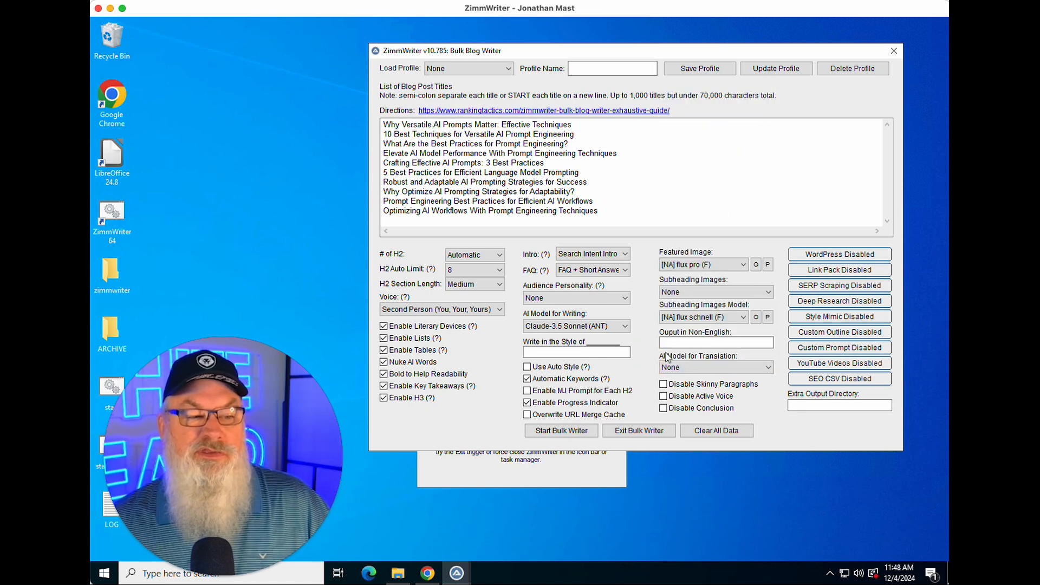
pyautogui.click(683, 341)
pyautogui.write('Span')
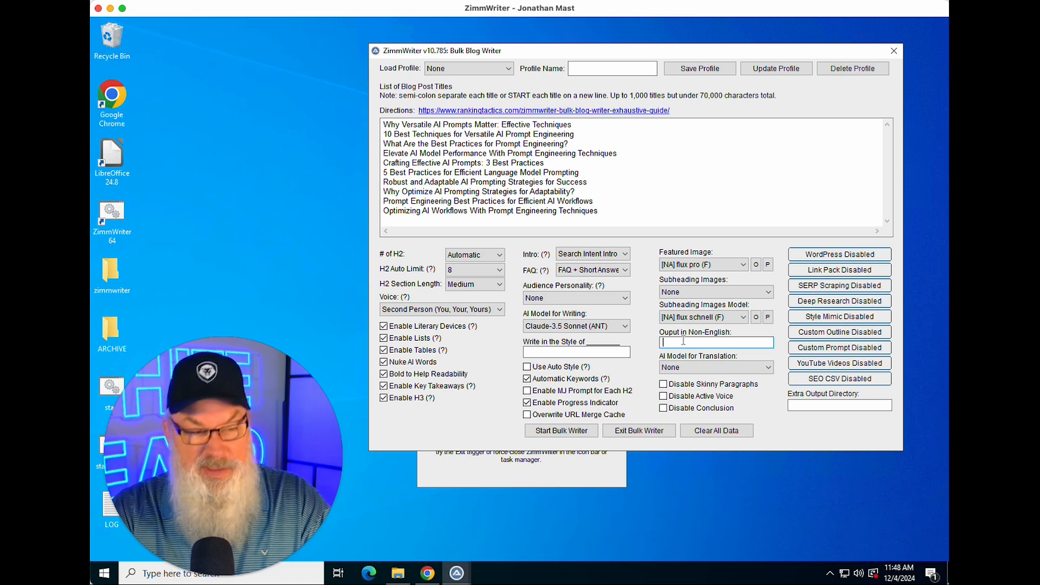
pyautogui.write('ish')
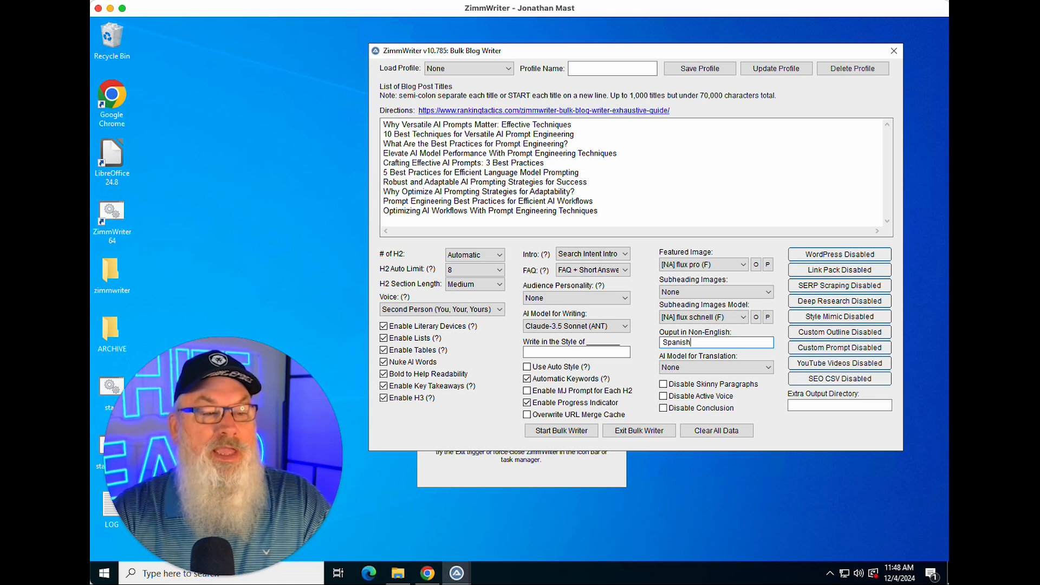
pyautogui.click(761, 370)
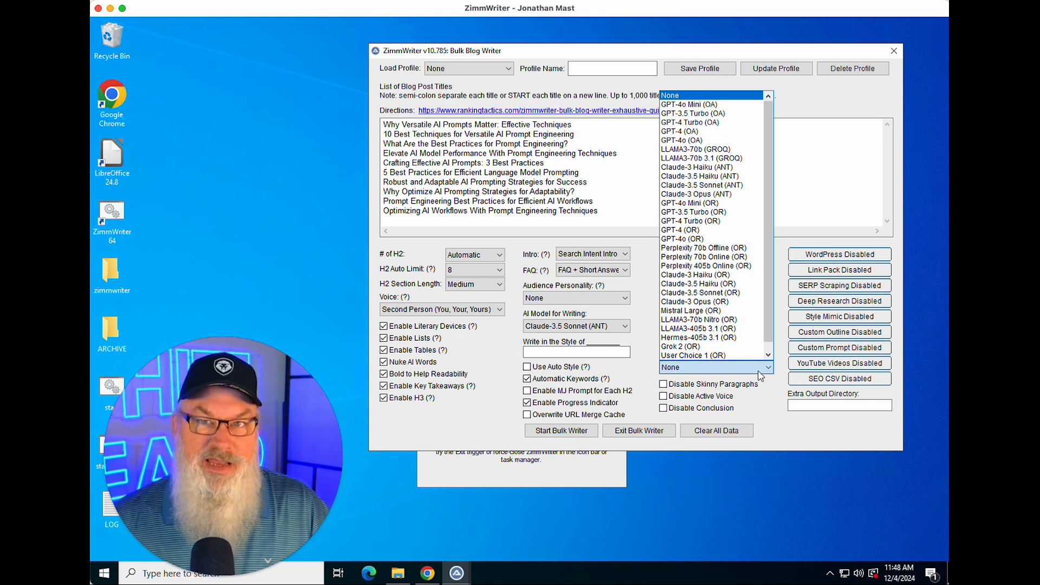
pyautogui.click(720, 388)
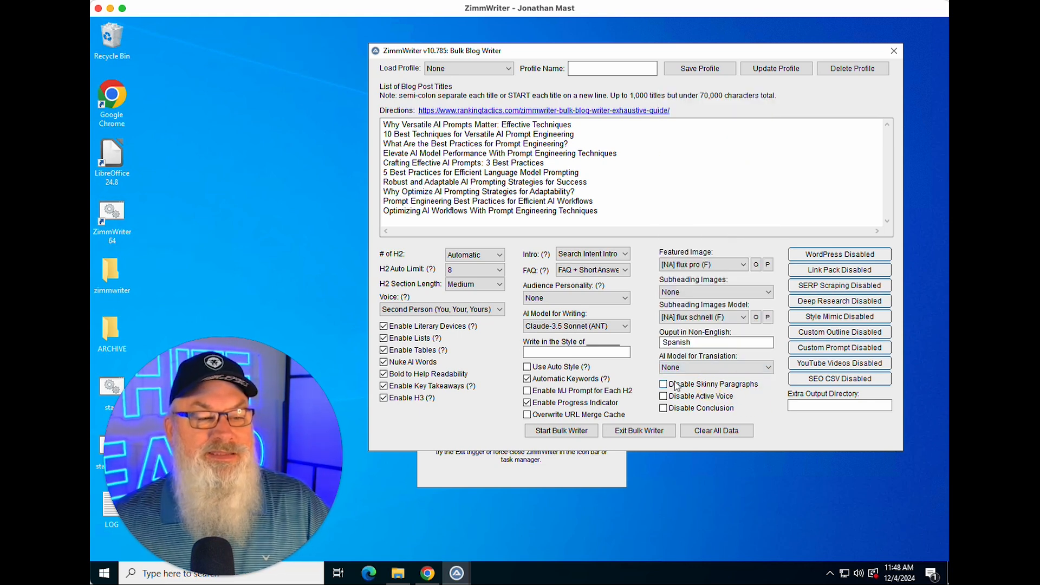
pyautogui.moveTo(692, 342); pyautogui.dragTo(652, 341)
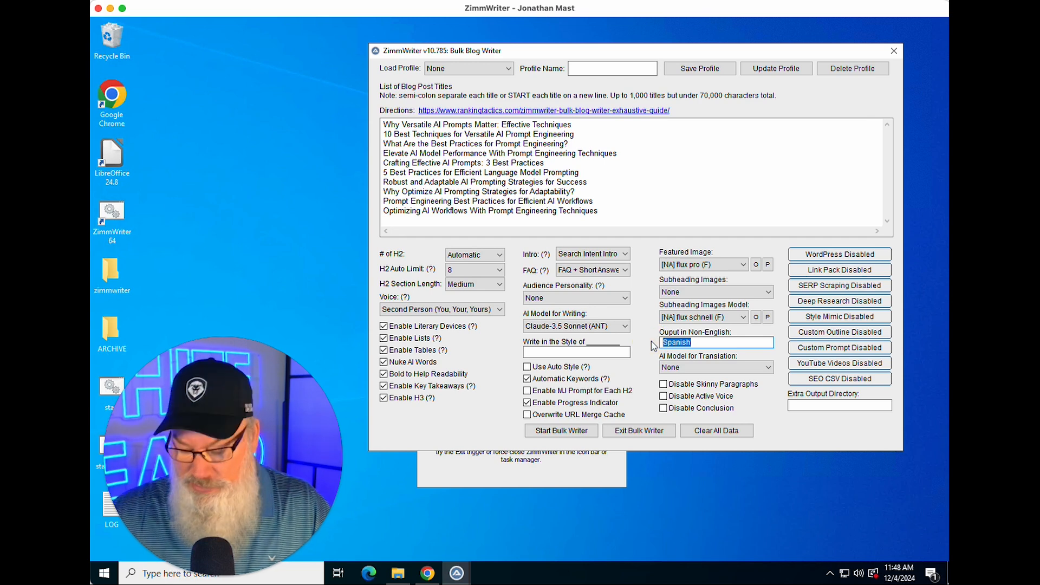
pyautogui.press('BackSpace')
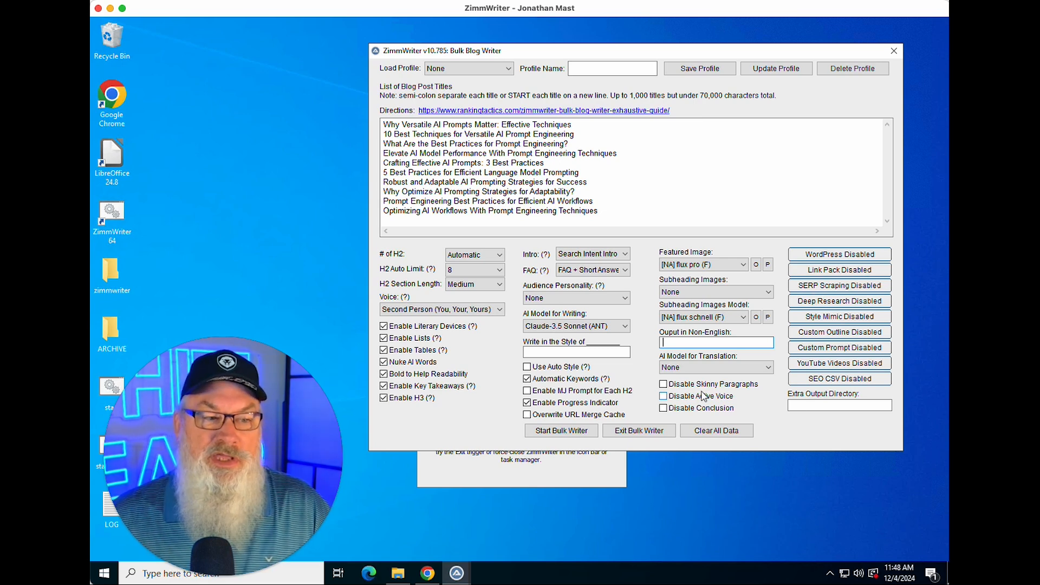
# Step: Enable Disable Skinny Paragraphs and cut the title list down to Robust and Adaptable AI Prompting Strategies for Success
pyautogui.click(663, 384)
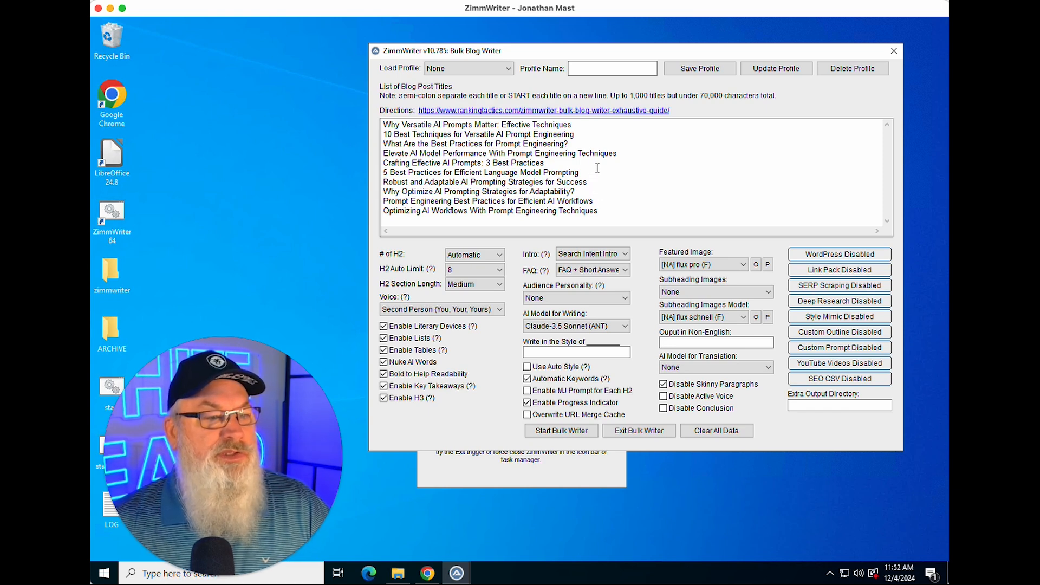
pyautogui.moveTo(579, 172); pyautogui.dragTo(381, 111)
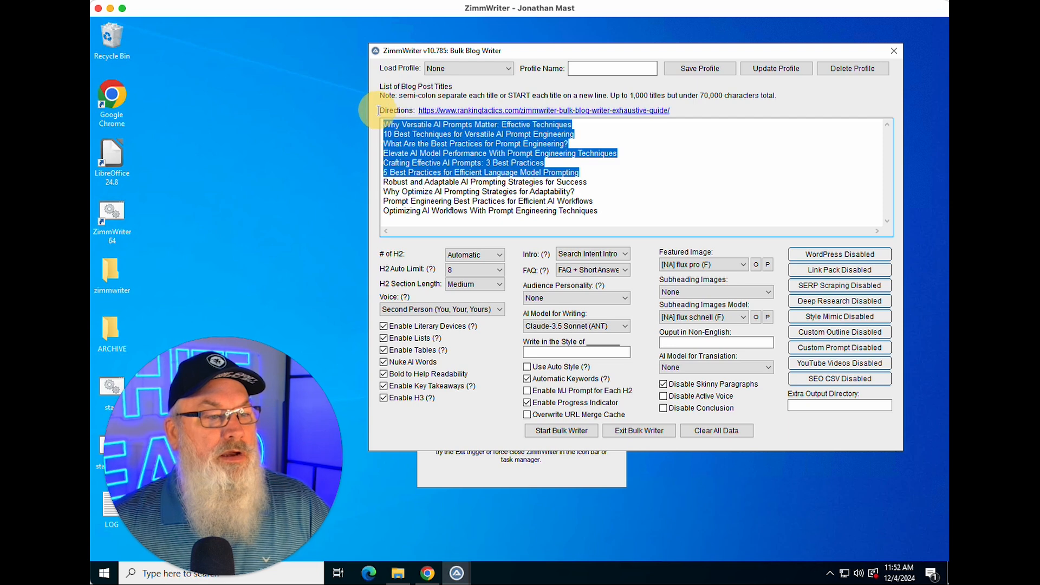
pyautogui.press('Delete')
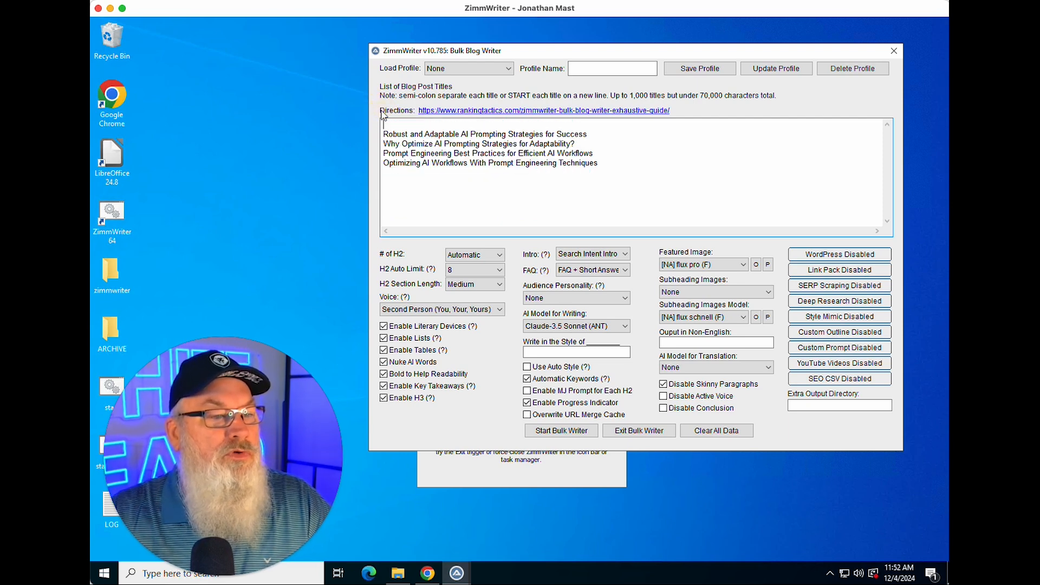
pyautogui.press('Delete')
pyautogui.press('Down')
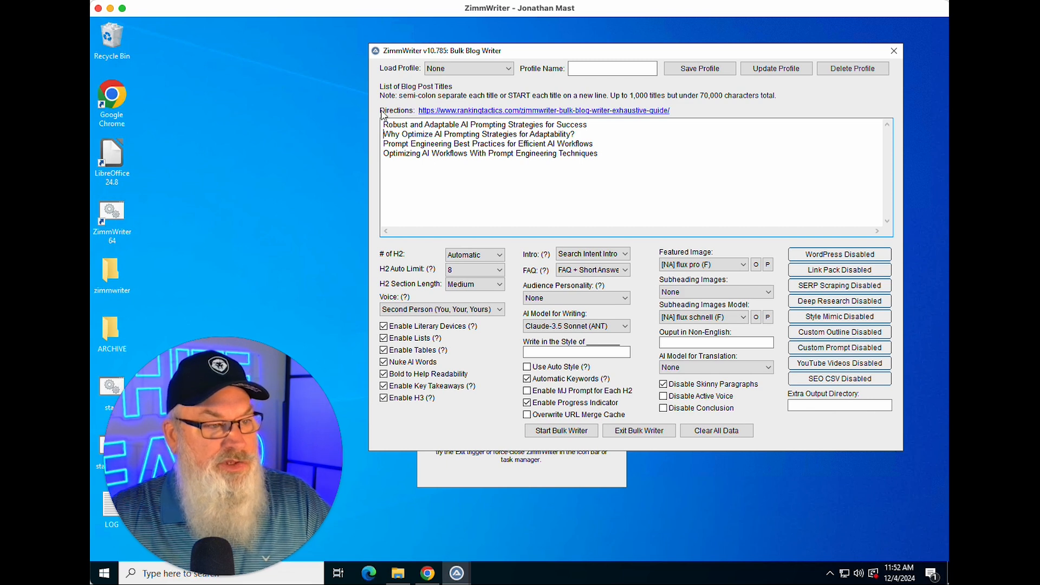
pyautogui.hotkey('shift', 'Down')
pyautogui.hotkey('shift', 'Down')
pyautogui.hotkey('shift', 'Down')
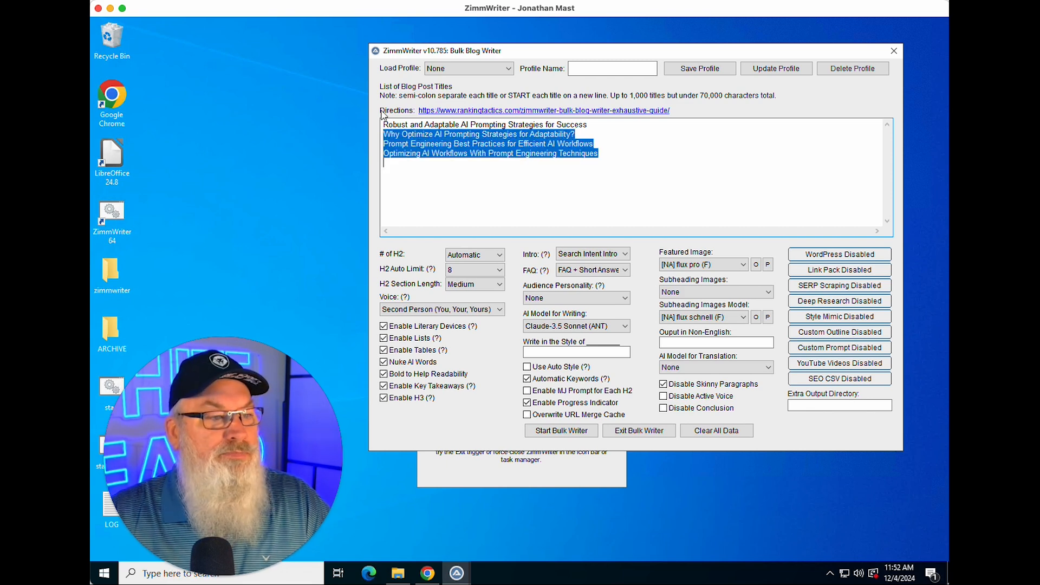
pyautogui.press('Delete')
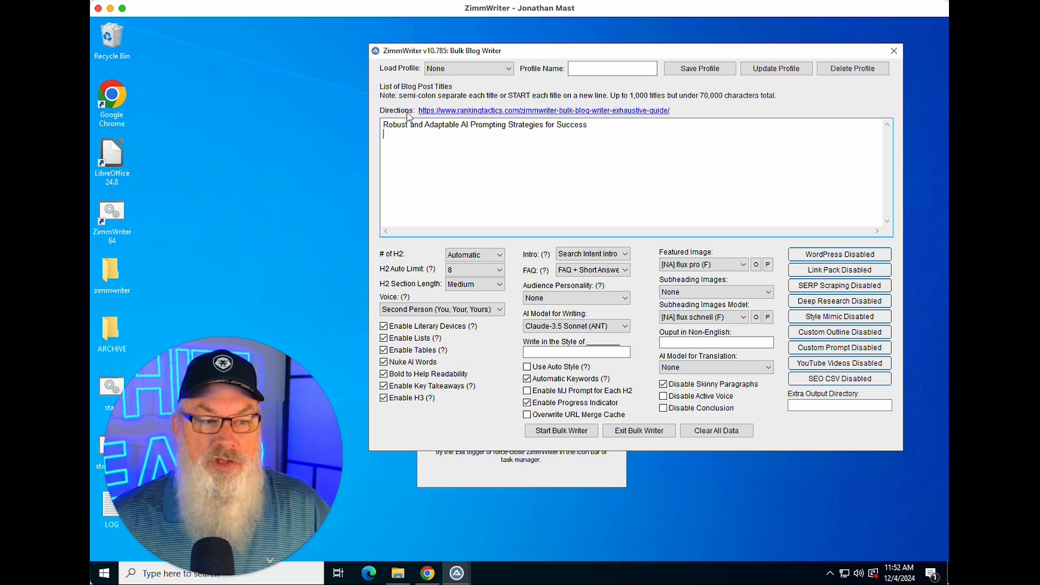
# Step: Start the Bulk Writer and confirm writing the listed article
pyautogui.click(565, 431)
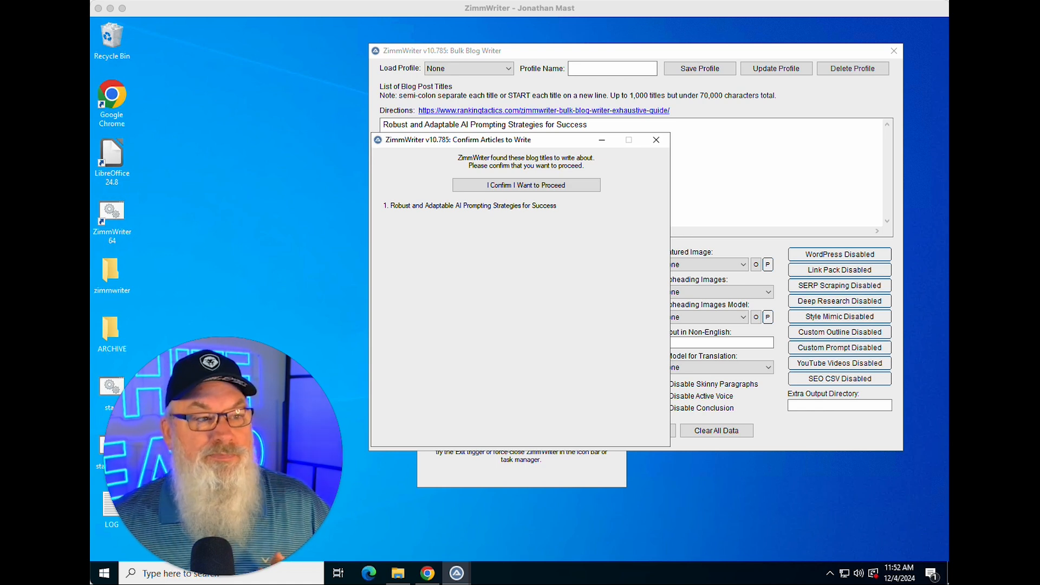
pyautogui.click(516, 187)
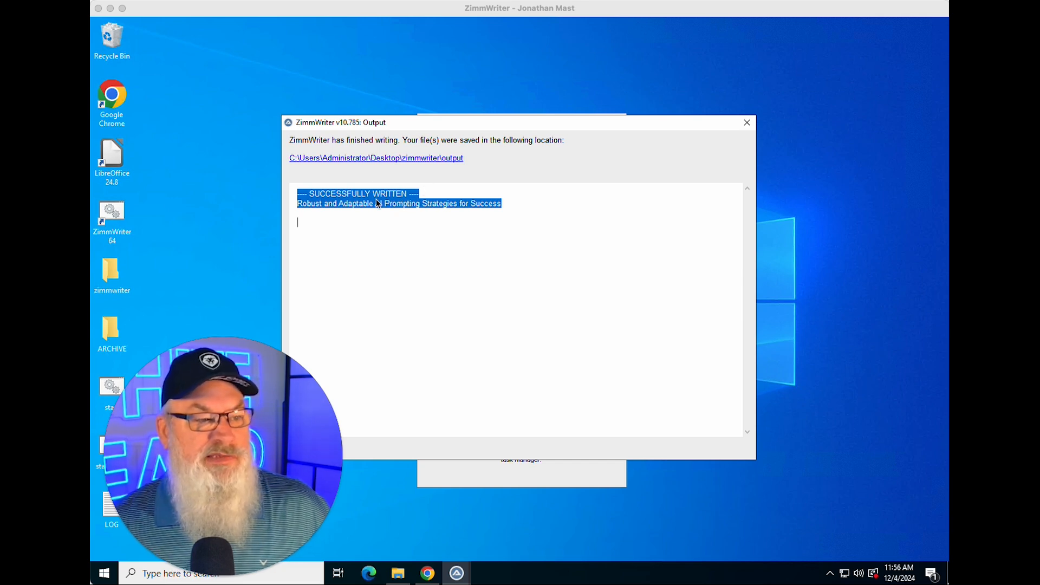
# Step: Close the finished output window
pyautogui.click(379, 224)
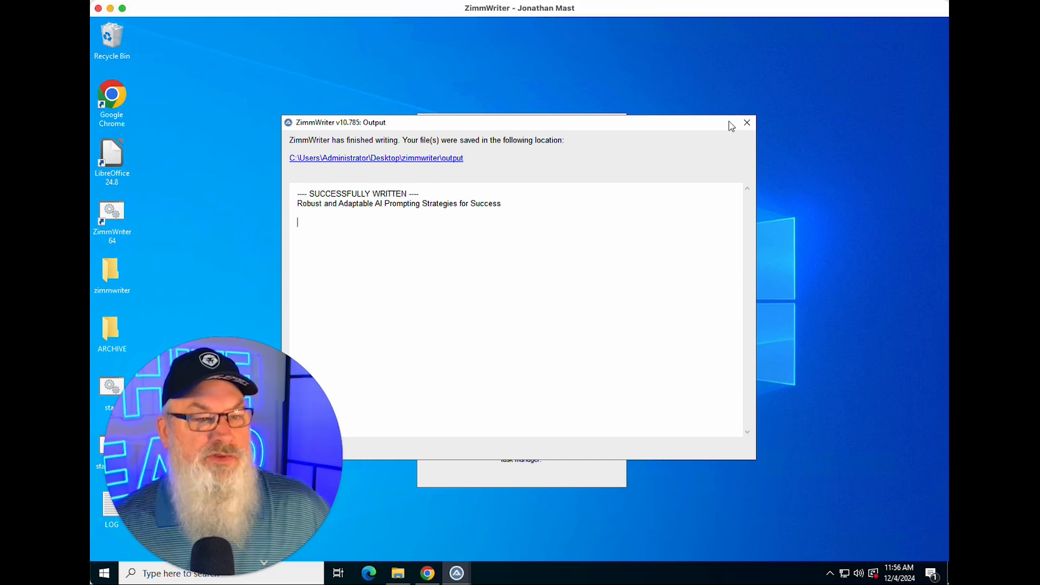
pyautogui.click(746, 123)
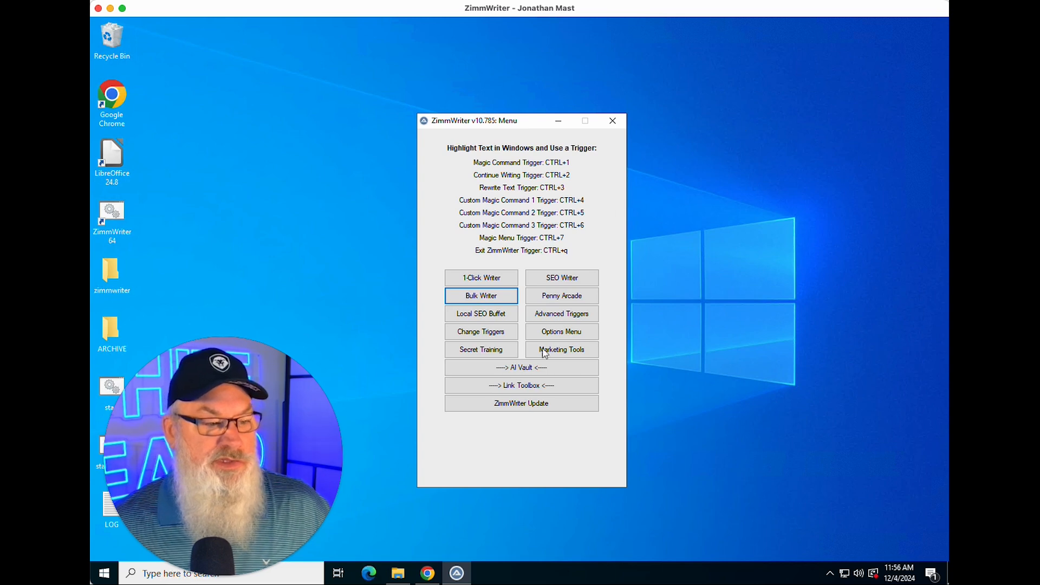
# Step: Open the Robust_and_Adaptable_AI_Prompting_Strategies_for_Success text file from the zimmwriter output folder and scroll through it
pyautogui.click(398, 574)
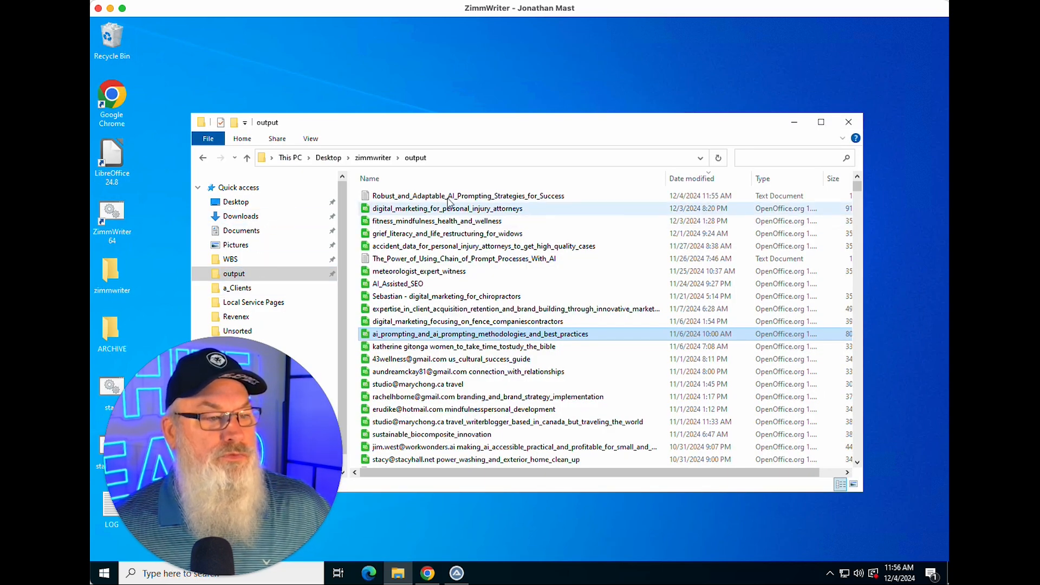
pyautogui.doubleClick(449, 196)
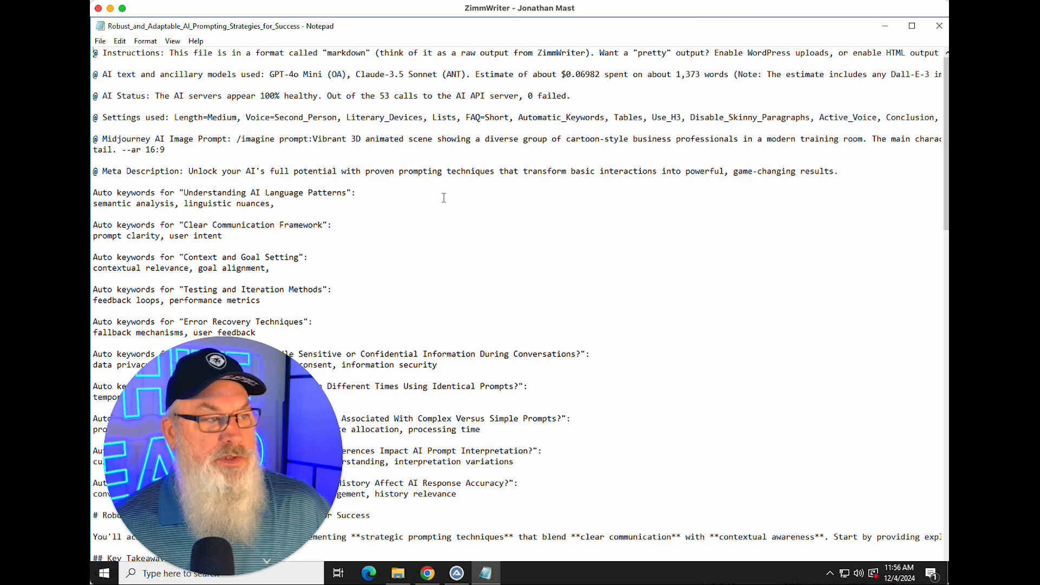
pyautogui.scroll(-20, 444, 199)
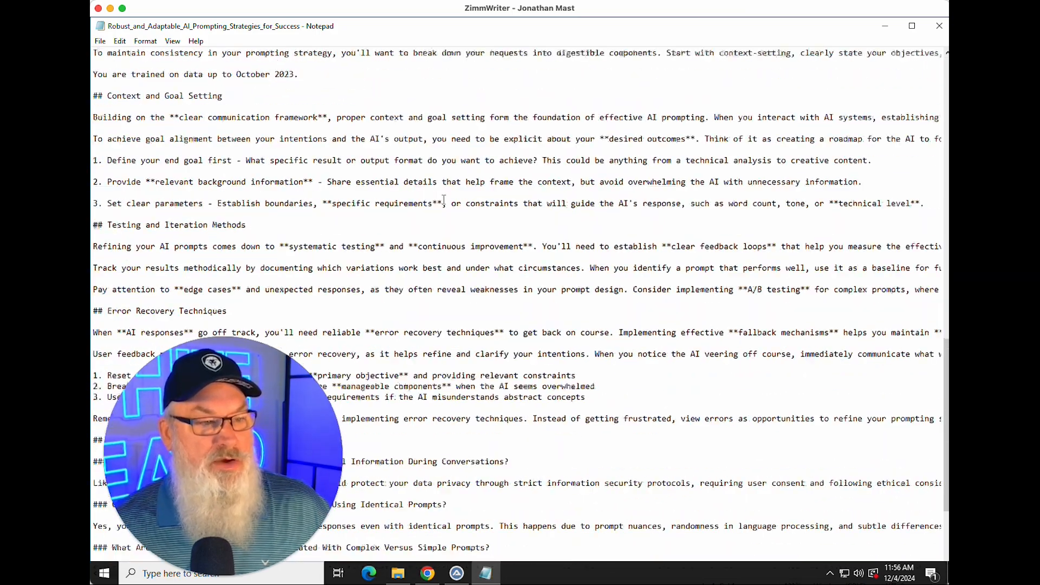
pyautogui.scroll(20, 444, 199)
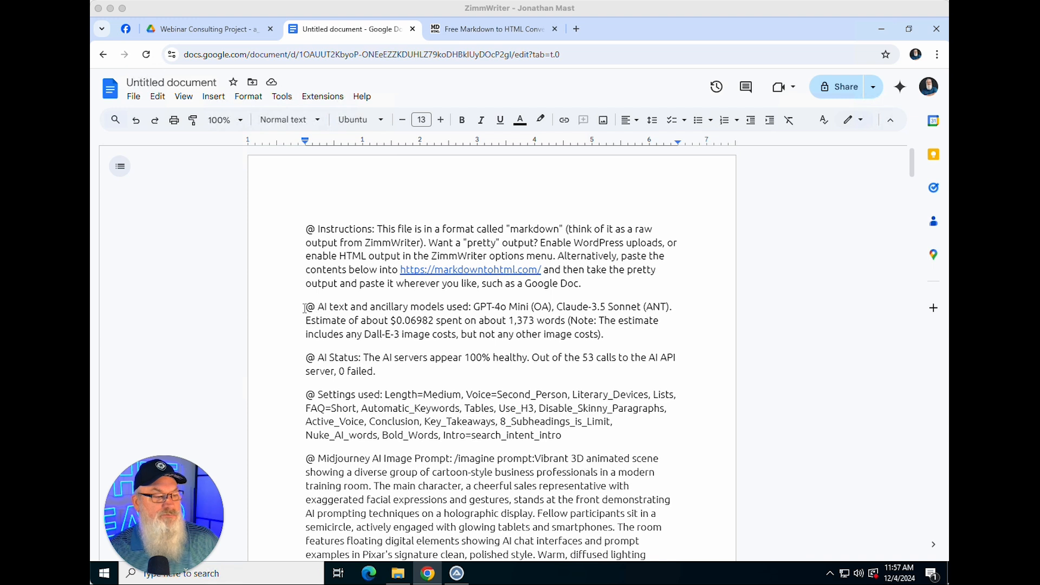
# Step: Highlight the AI models and cost estimate paragraph in the pasted Google Doc and review the settings and image prompt lines
pyautogui.moveTo(305, 308); pyautogui.dragTo(617, 334)
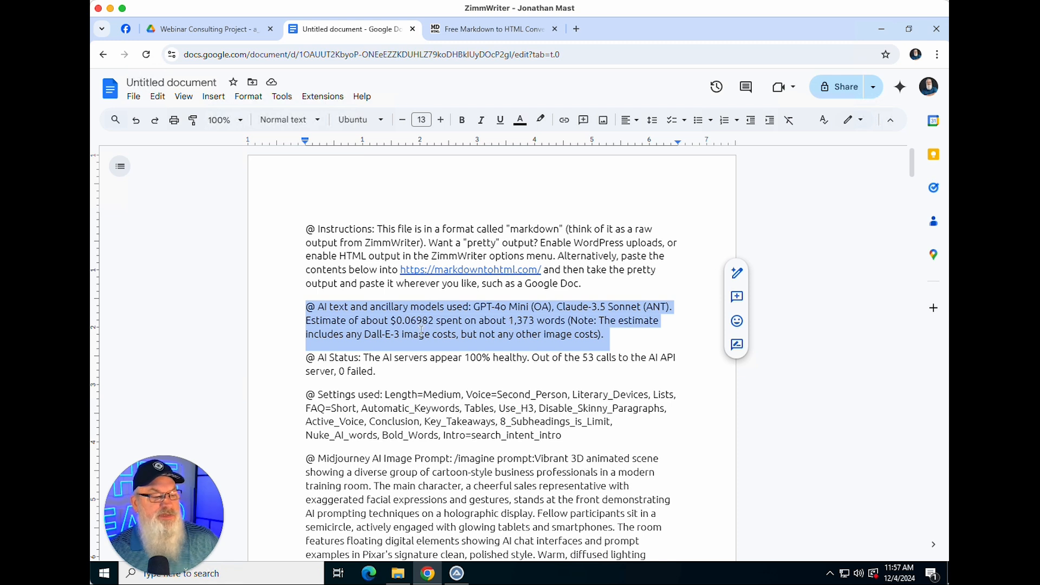
pyautogui.click(459, 321)
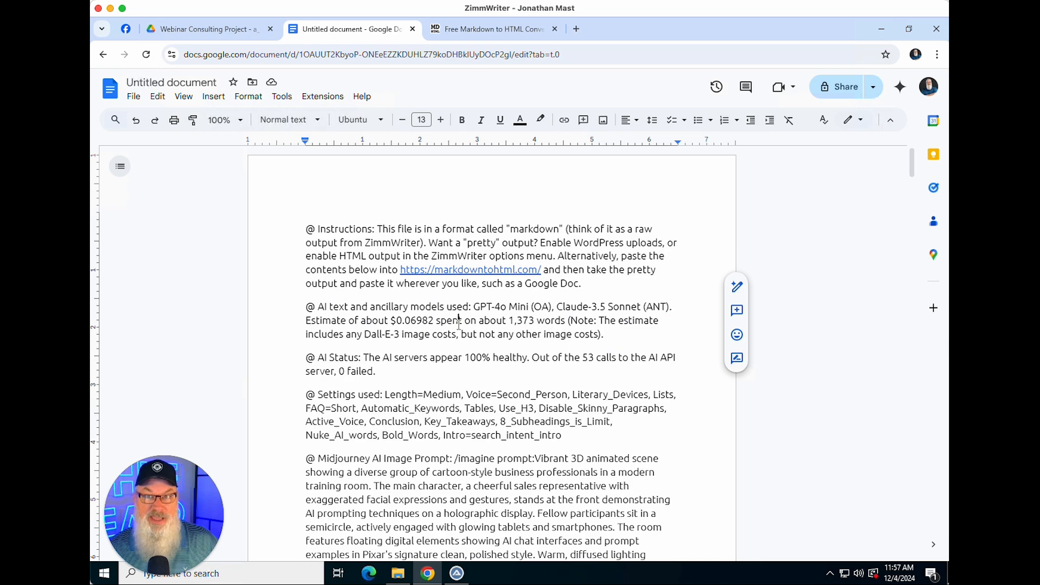
pyautogui.scroll(-3, 458, 323)
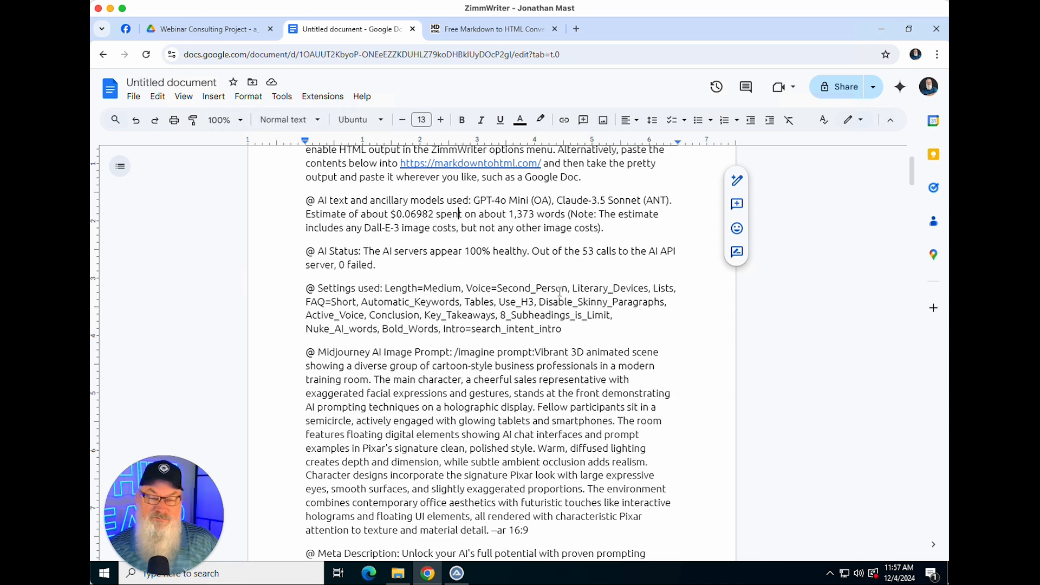
pyautogui.scroll(-2, 559, 292)
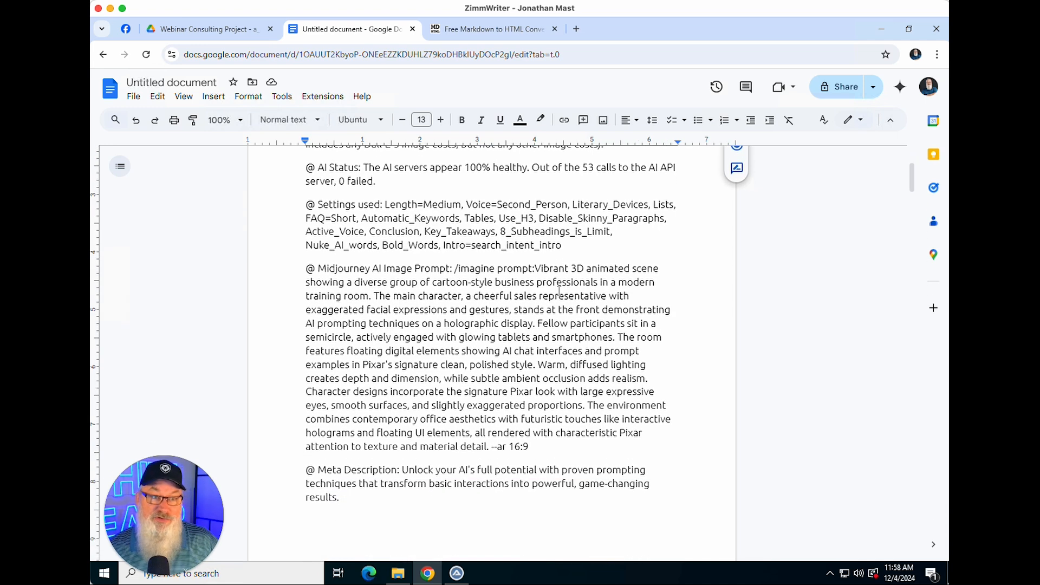
pyautogui.scroll(-1, 560, 292)
pyautogui.scroll(-3, 559, 292)
pyautogui.scroll(2, 558, 290)
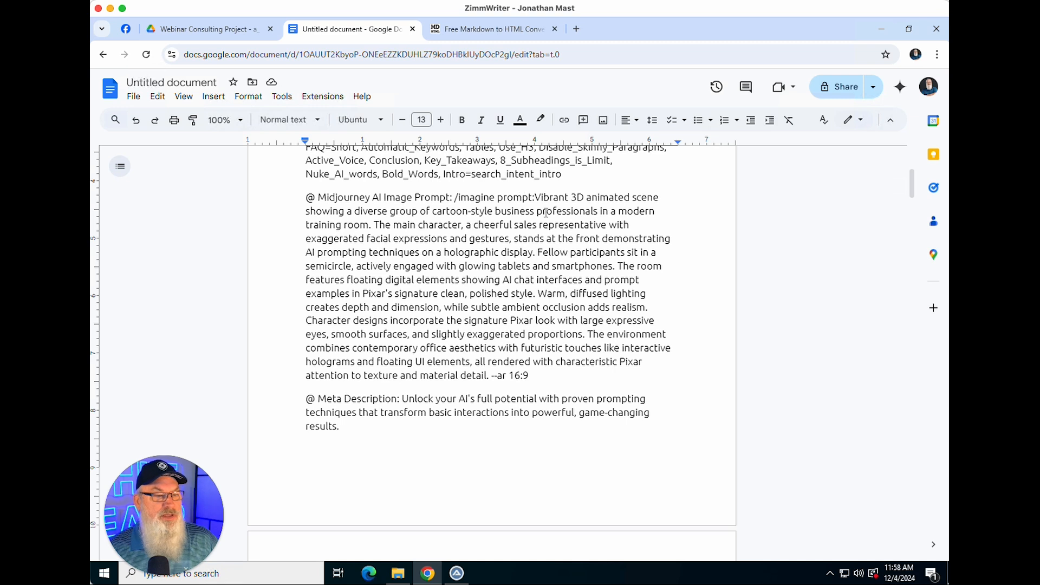
# Step: Select the Midjourney image prompt text and scroll past the auto keyword lists to the article title
pyautogui.moveTo(537, 197); pyautogui.dragTo(563, 375)
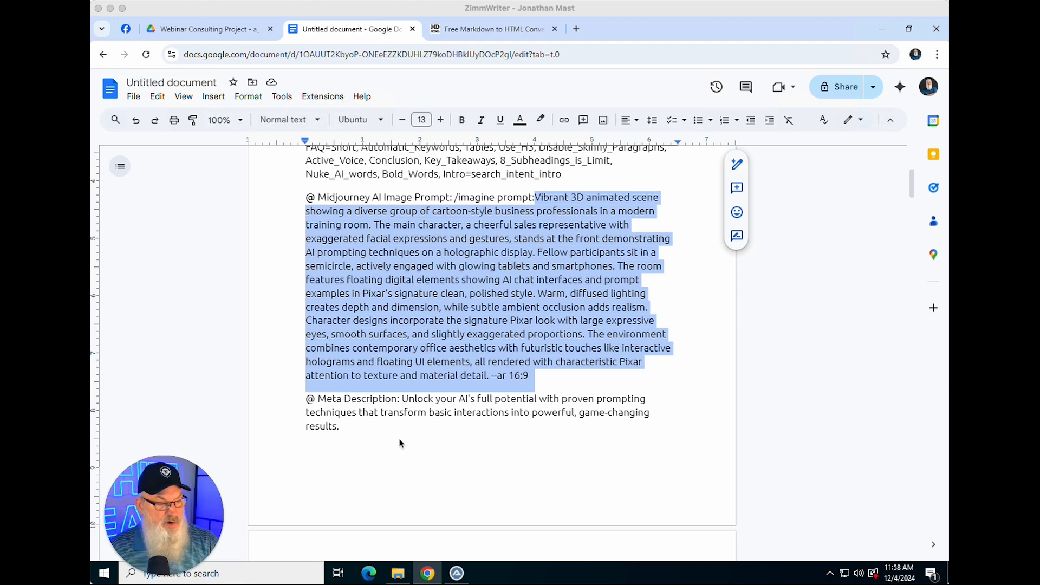
pyautogui.scroll(-5, 395, 442)
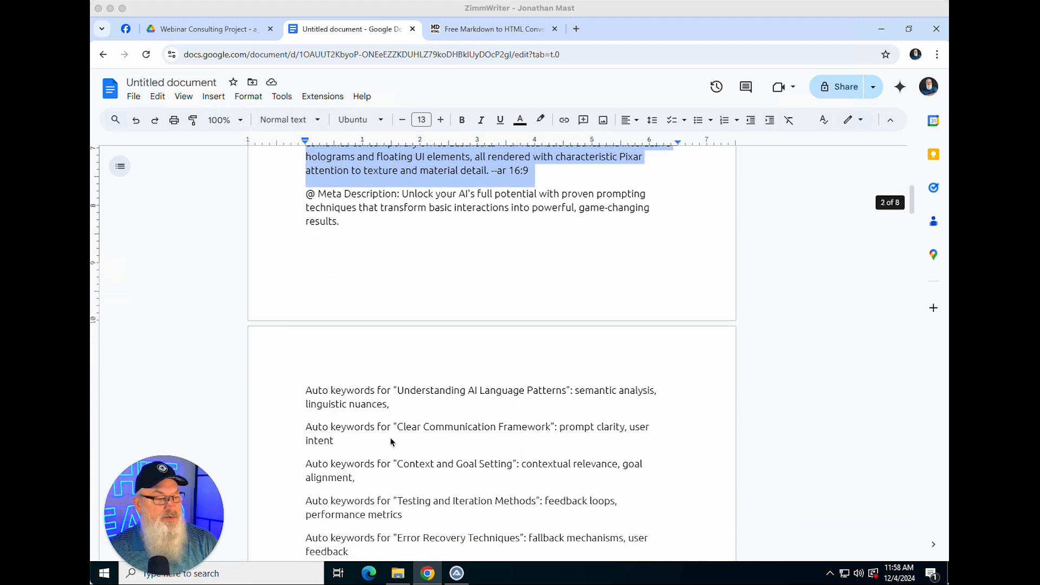
pyautogui.scroll(-9, 392, 442)
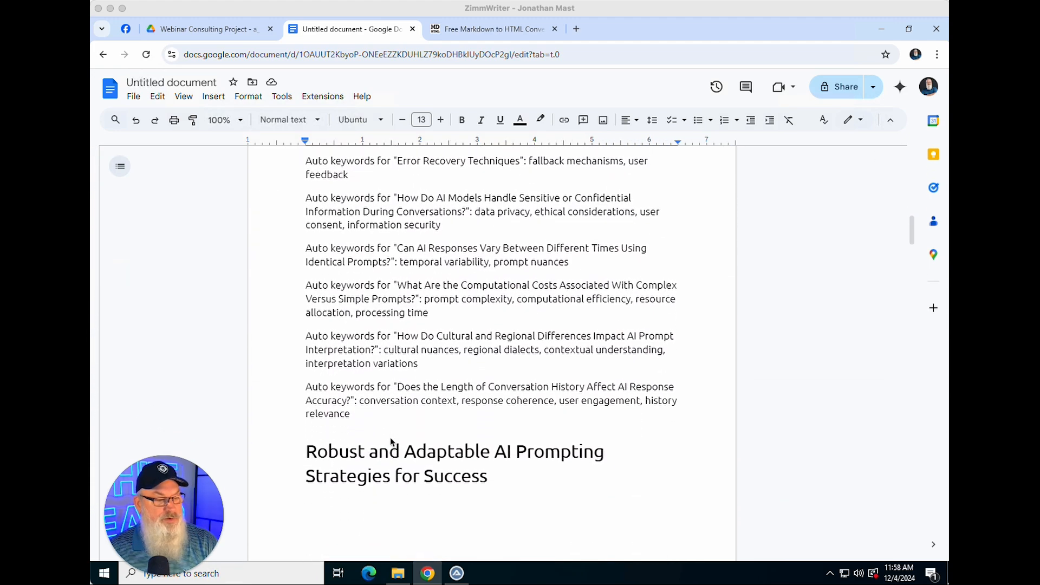
pyautogui.scroll(-4, 391, 441)
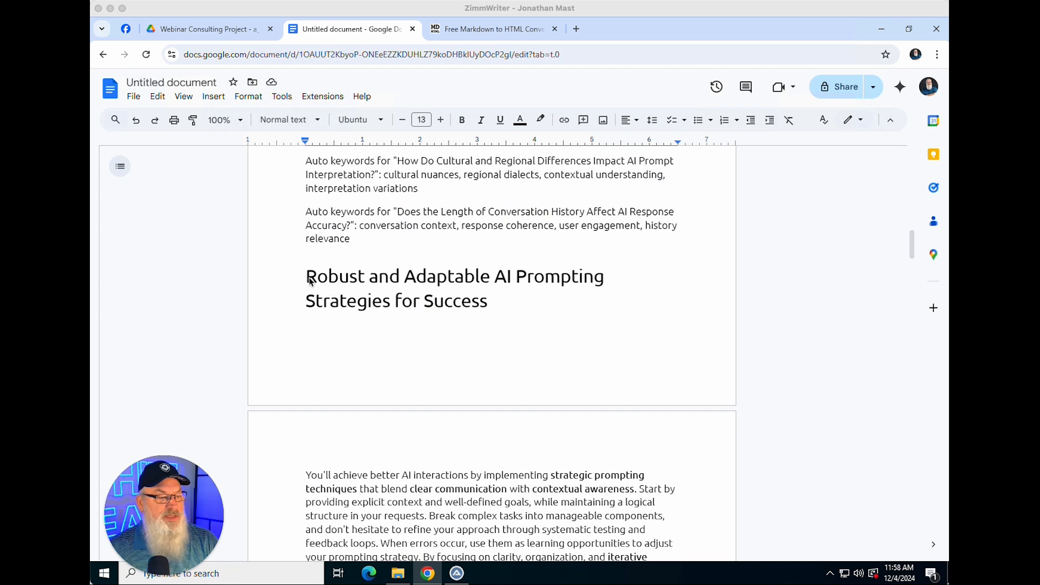
# Step: Insert a page break before the Robust and Adaptable AI Prompting Strategies for Success heading
pyautogui.click(309, 280)
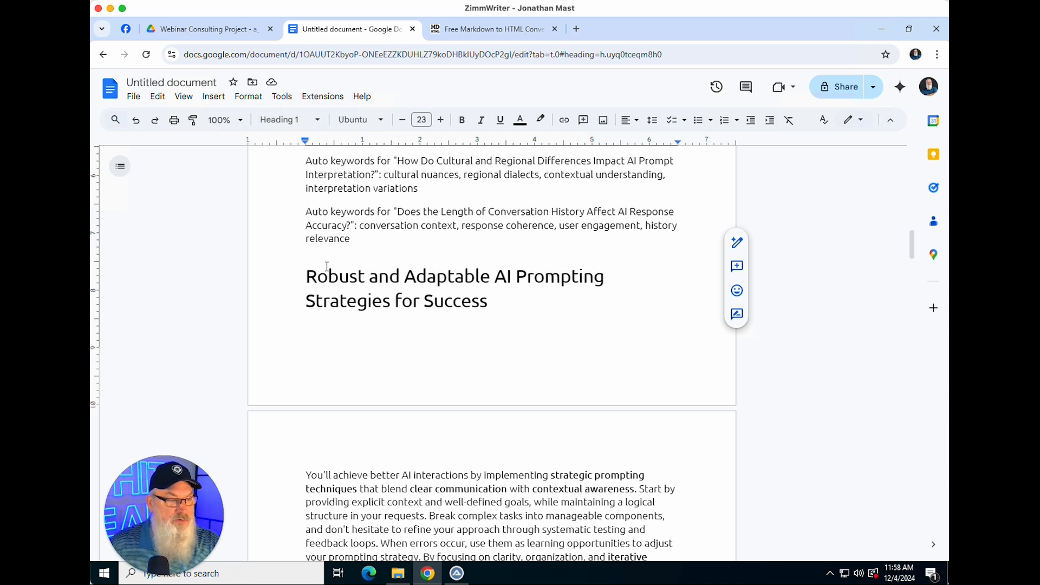
pyautogui.click(304, 275)
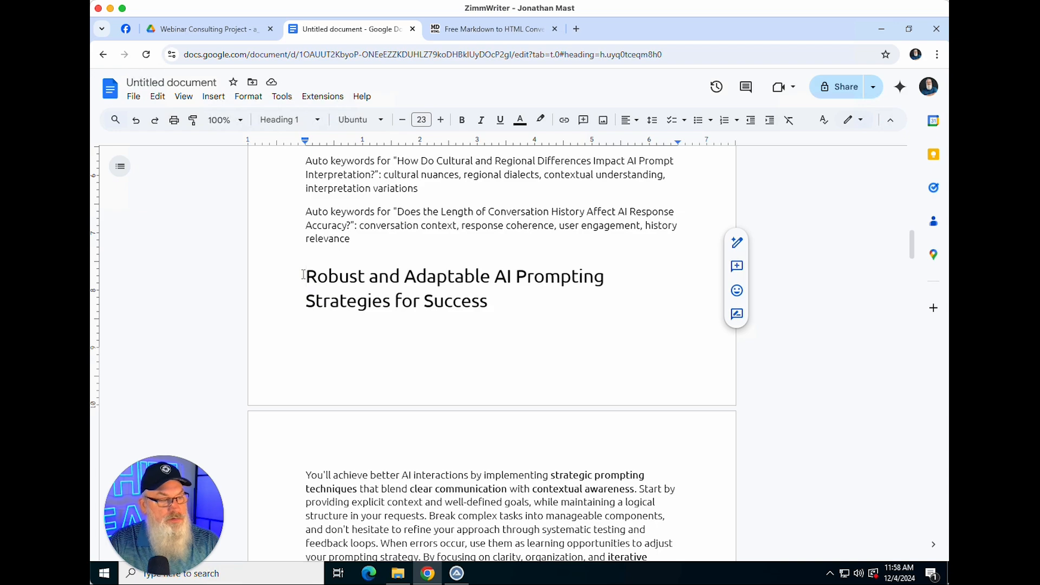
pyautogui.hotkey('ctrl', 'Return')
# Step: Split the introduction paragraph into two after the sentence ending "structure in your requests."
pyautogui.scroll(-6, 414, 287)
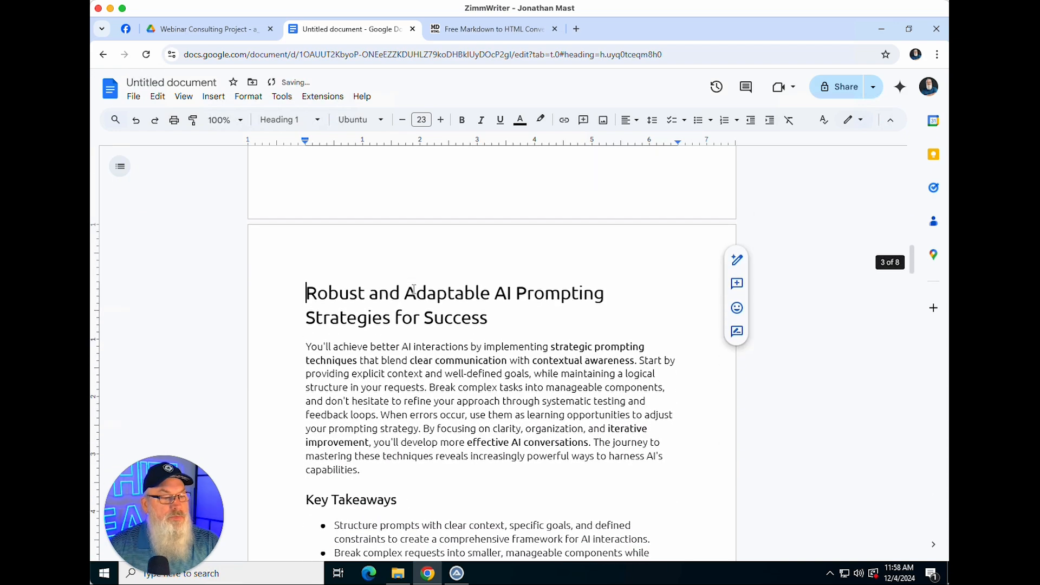
pyautogui.scroll(1, 416, 288)
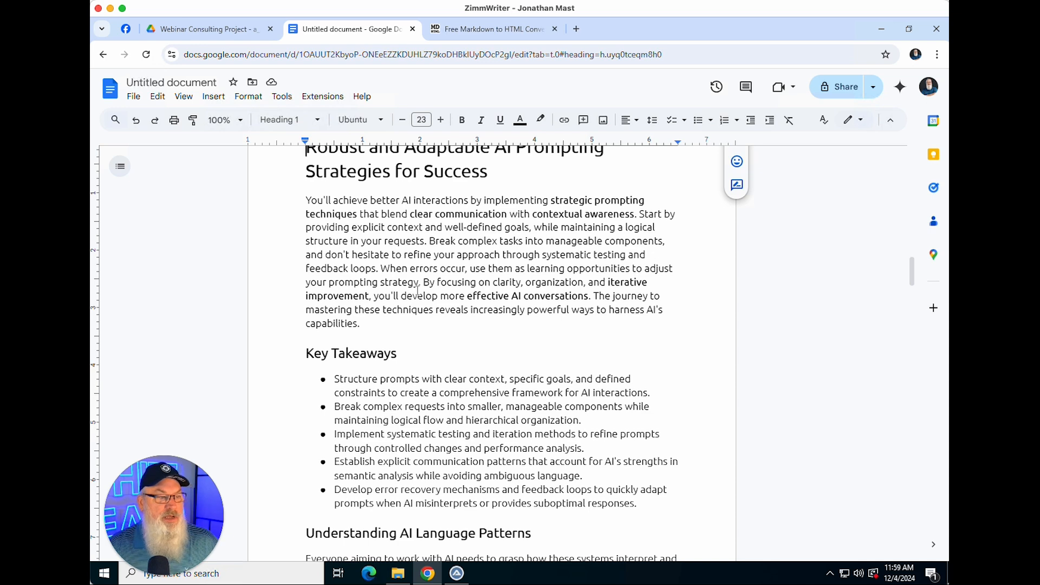
pyautogui.scroll(2, 416, 289)
pyautogui.scroll(-1, 416, 291)
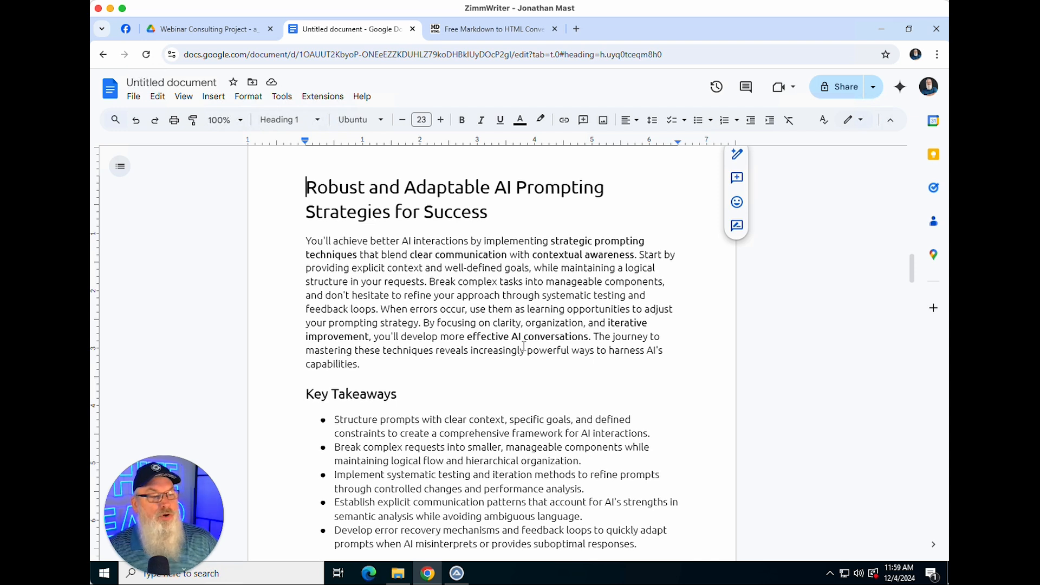
pyautogui.scroll(-1, 517, 341)
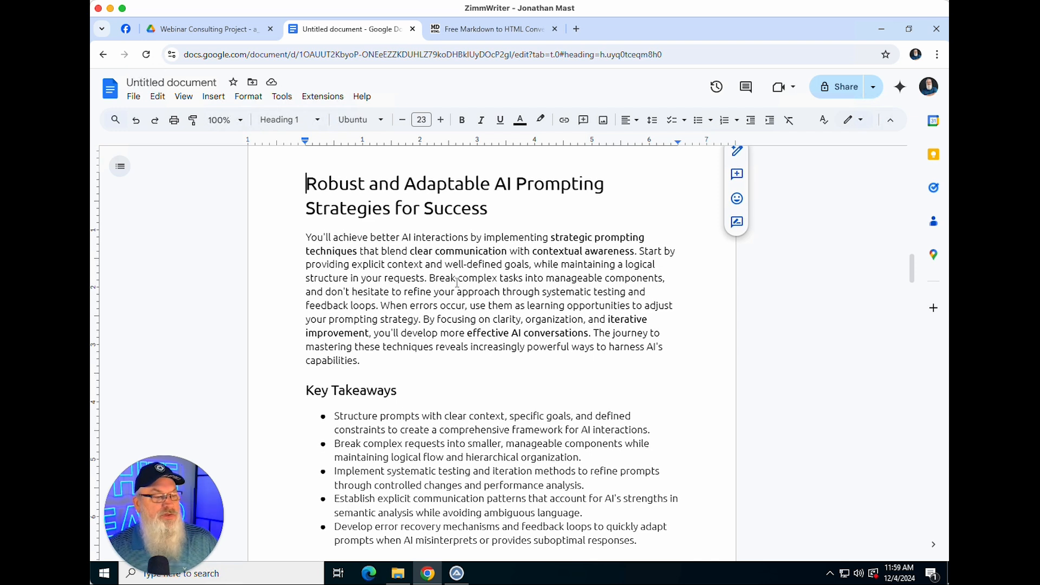
pyautogui.click(431, 277)
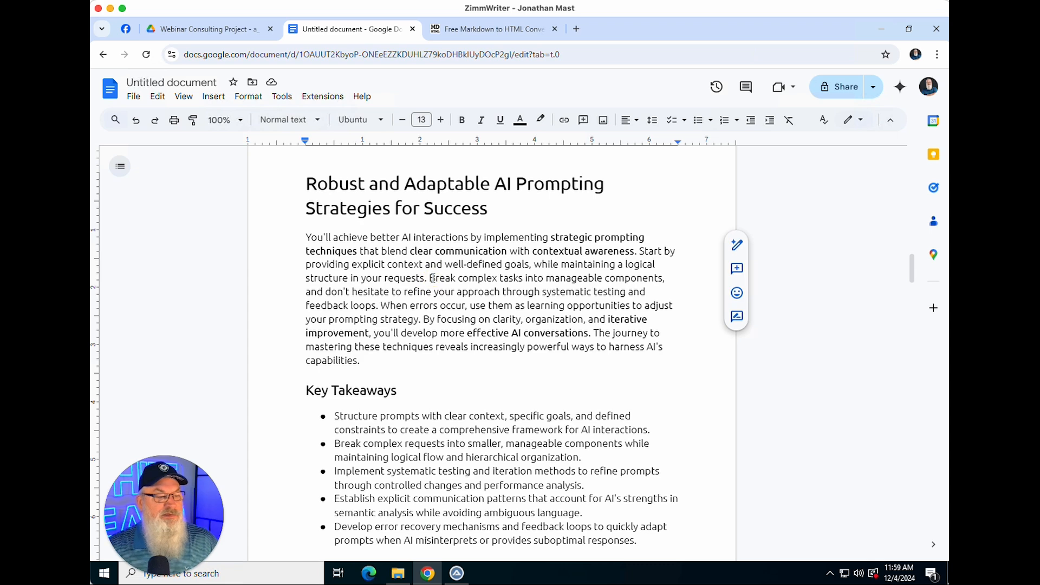
pyautogui.press('Return')
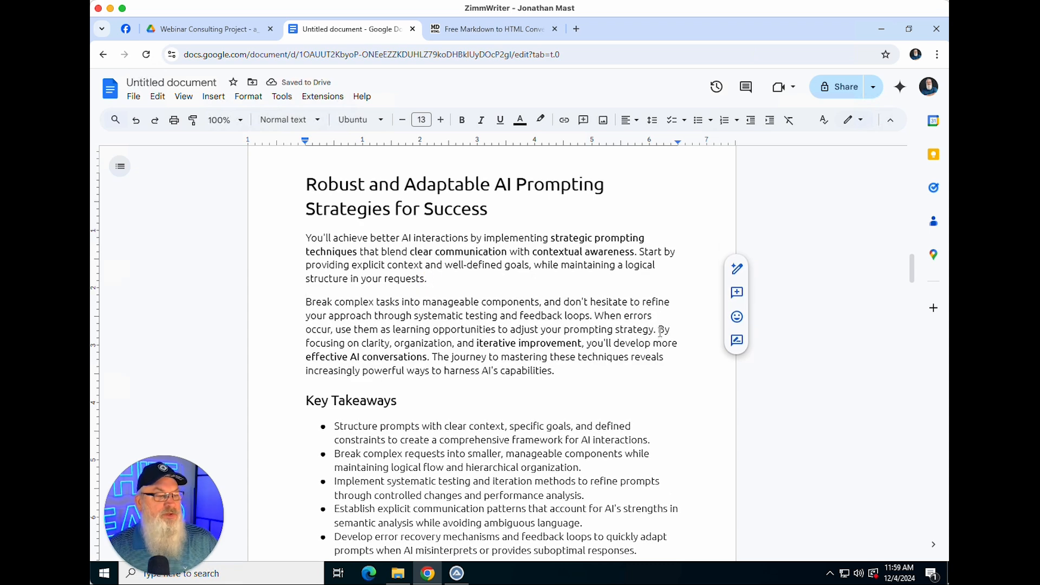
# Step: Scroll through the article body from Key Takeaways down to the Conclusion and back to the top
pyautogui.scroll(-3, 526, 366)
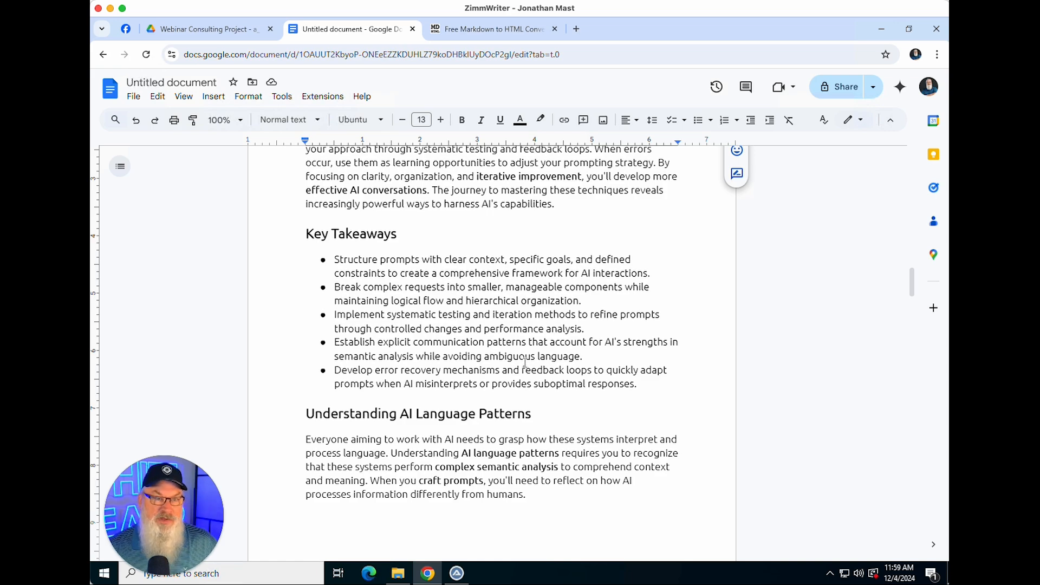
pyautogui.scroll(-8, 524, 362)
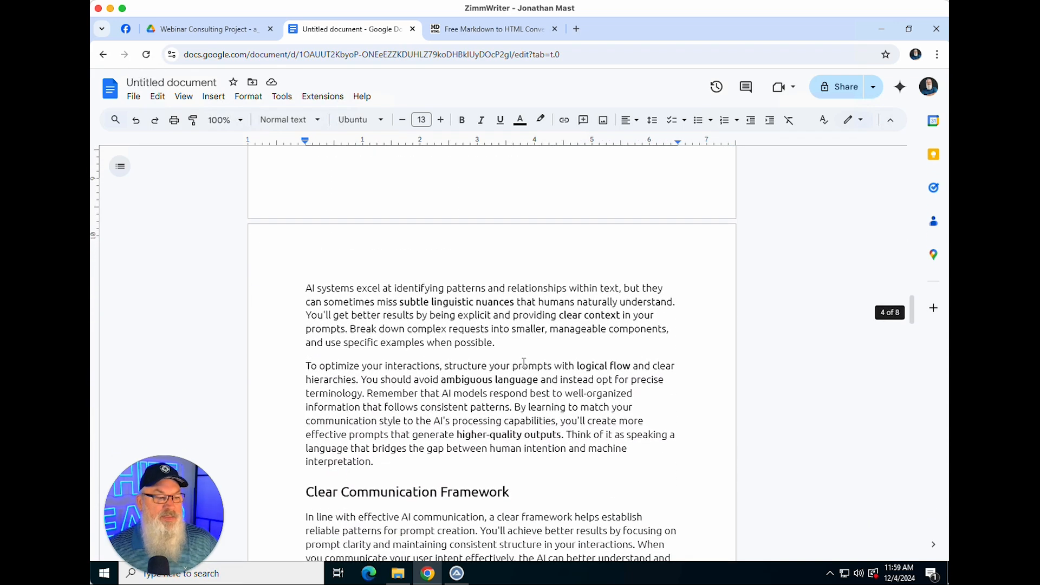
pyautogui.scroll(-6, 523, 362)
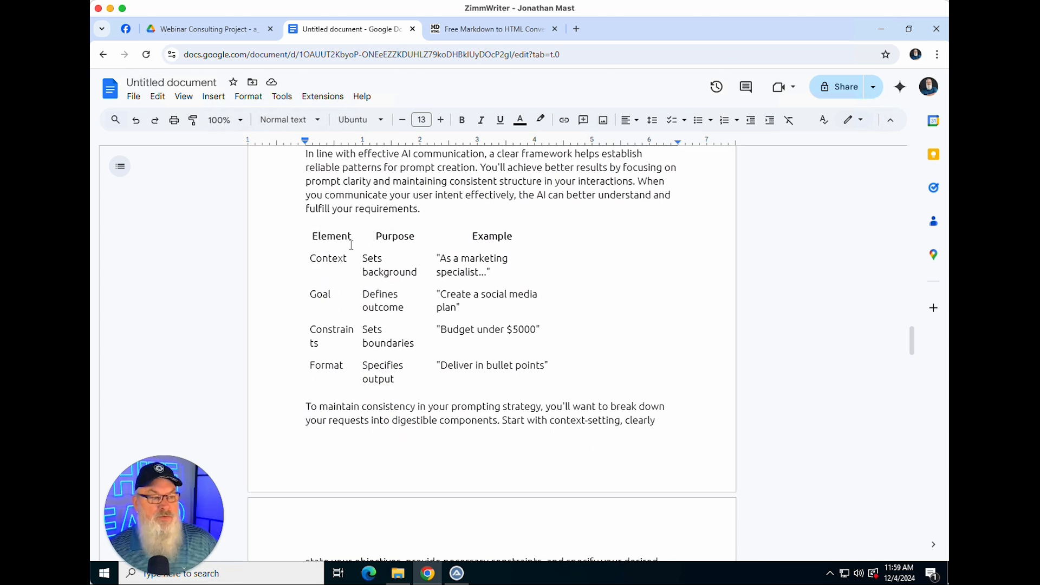
pyautogui.scroll(-5, 351, 245)
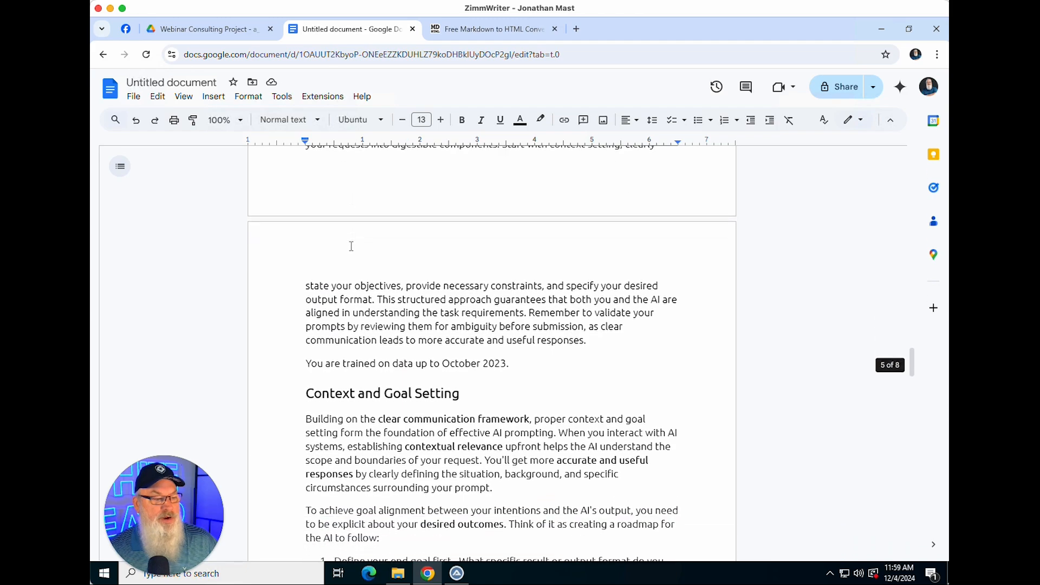
pyautogui.scroll(-9, 351, 245)
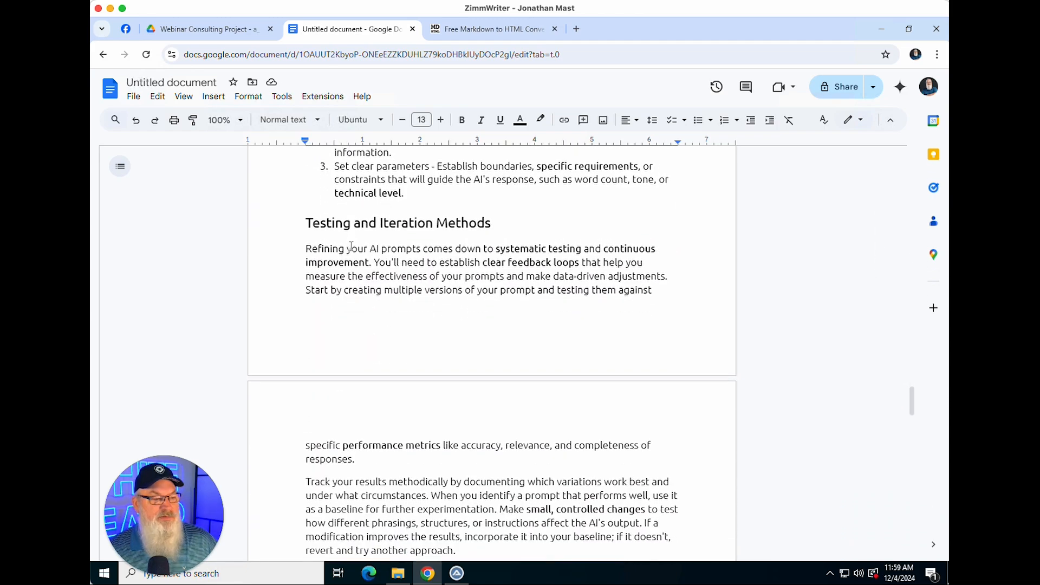
pyautogui.scroll(-12, 351, 245)
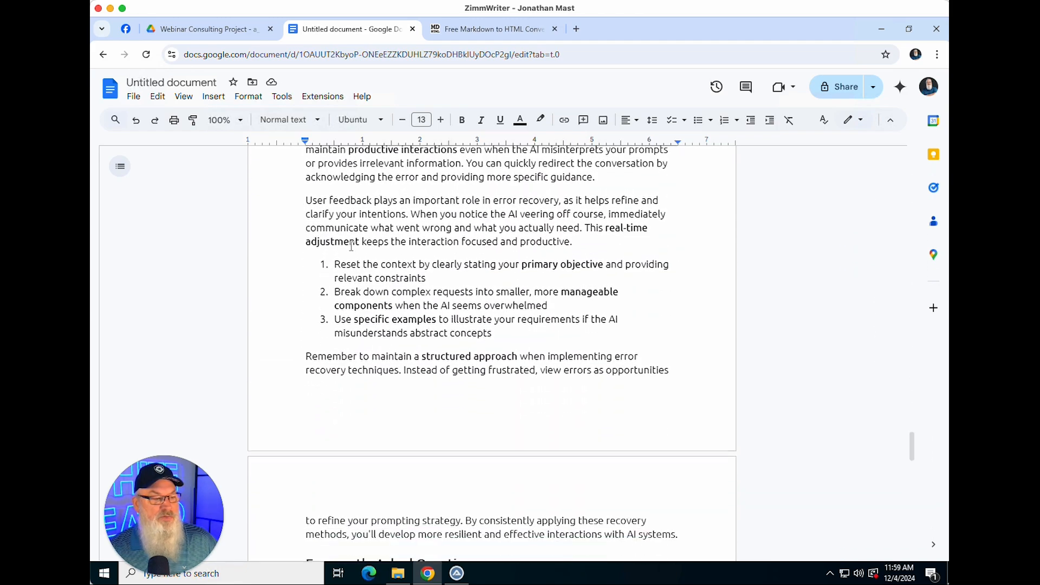
pyautogui.scroll(-11, 351, 245)
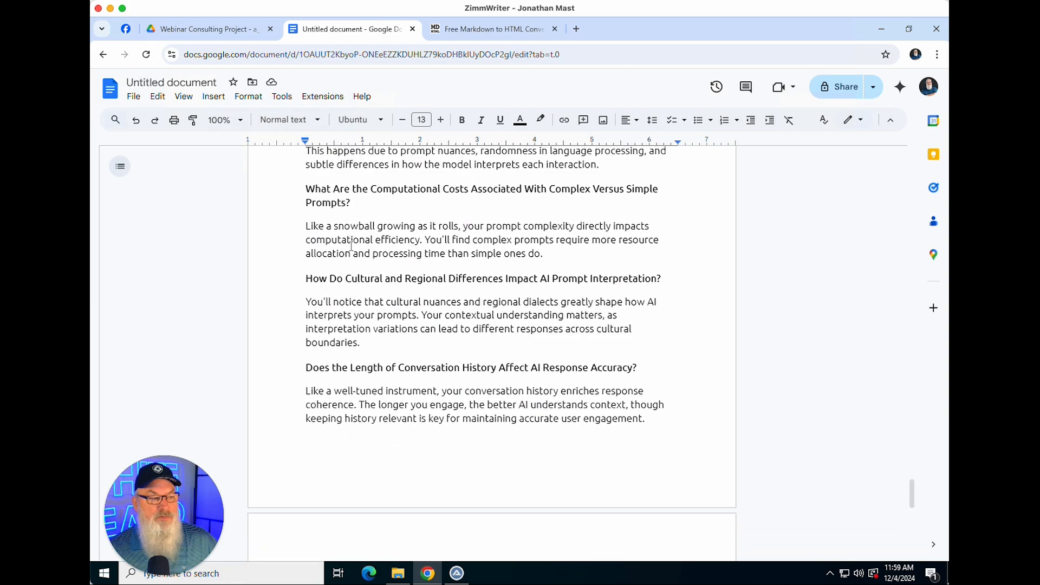
pyautogui.scroll(2, 351, 245)
pyautogui.scroll(-9, 351, 245)
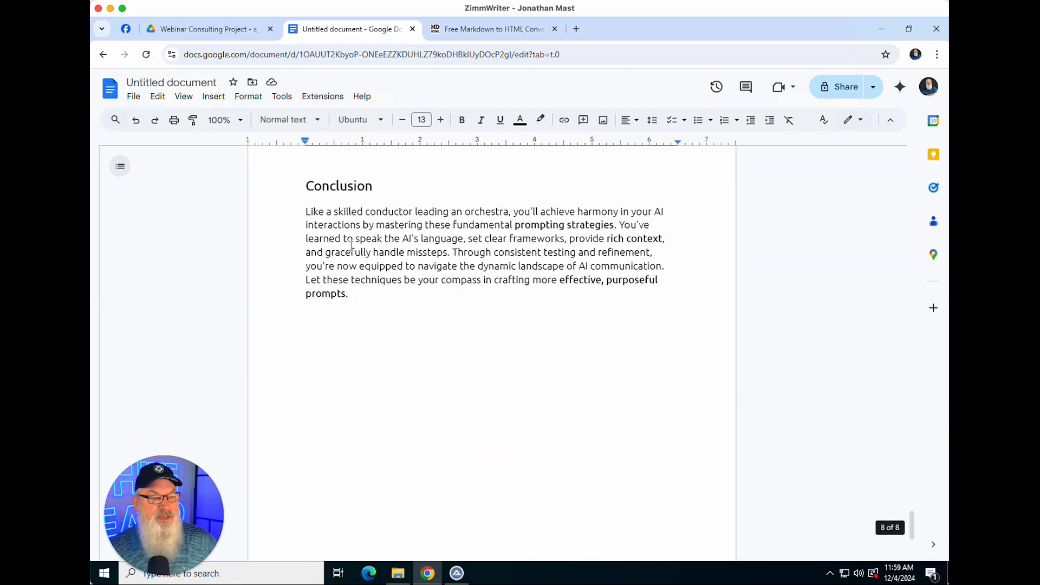
pyautogui.scroll(20, 351, 245)
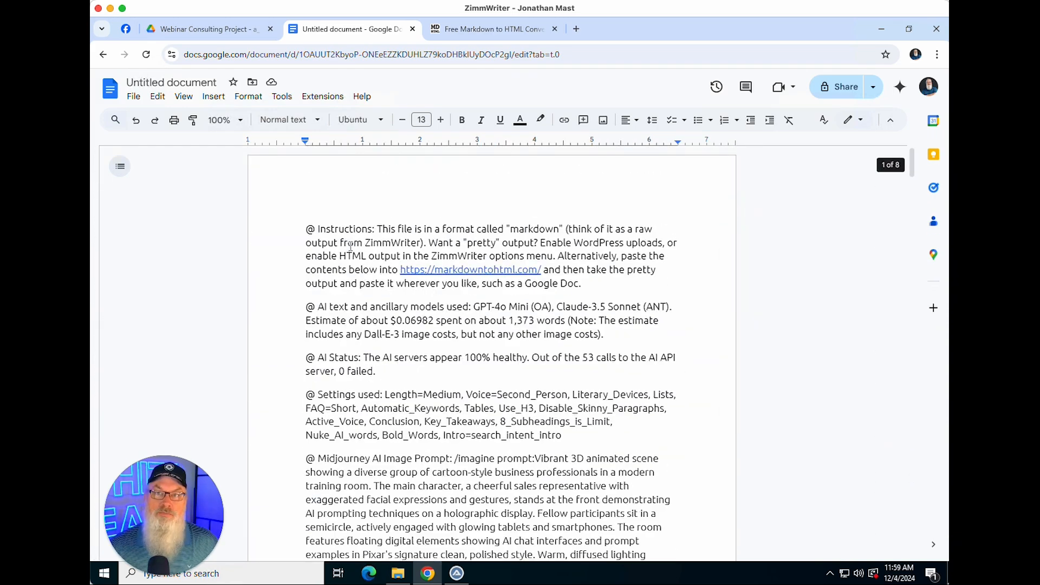